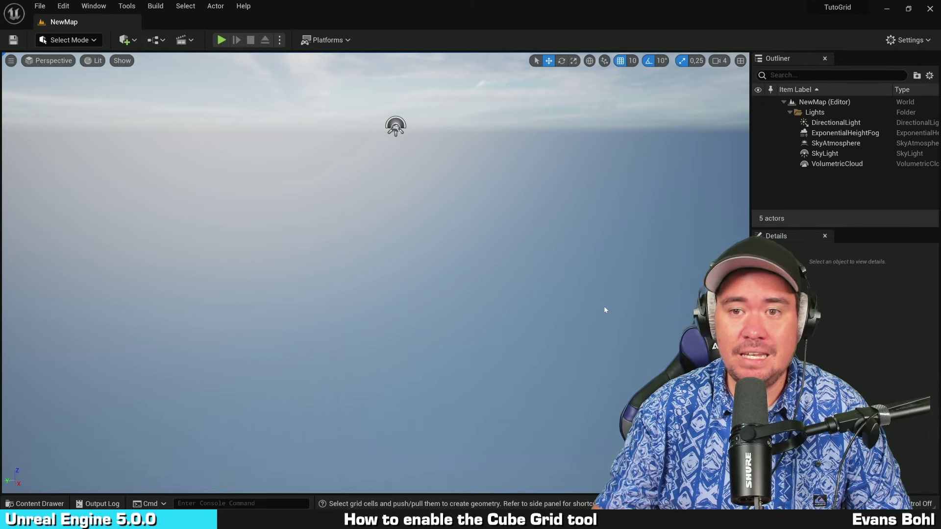
Hide the Outliner and Details panels with F10 while orbiting around the empty NewMap level.
{"action": "right_click_drag", "start_coordinate": [417, 242], "coordinate": [423, 234]}
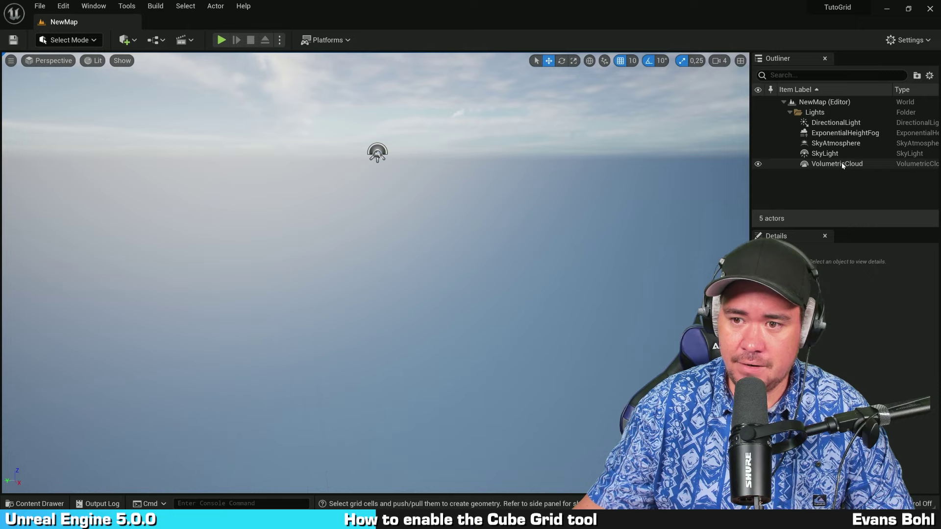
{"action": "right_click_drag", "start_coordinate": [488, 228], "coordinate": [505, 229]}
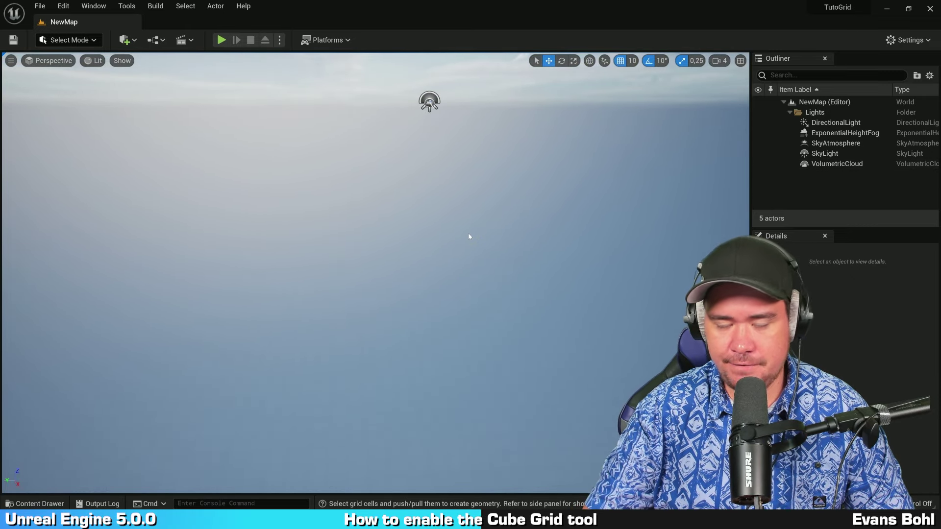
{"action": "key", "text": "F10"}
{"action": "right_click_drag", "start_coordinate": [469, 236], "coordinate": [480, 237]}
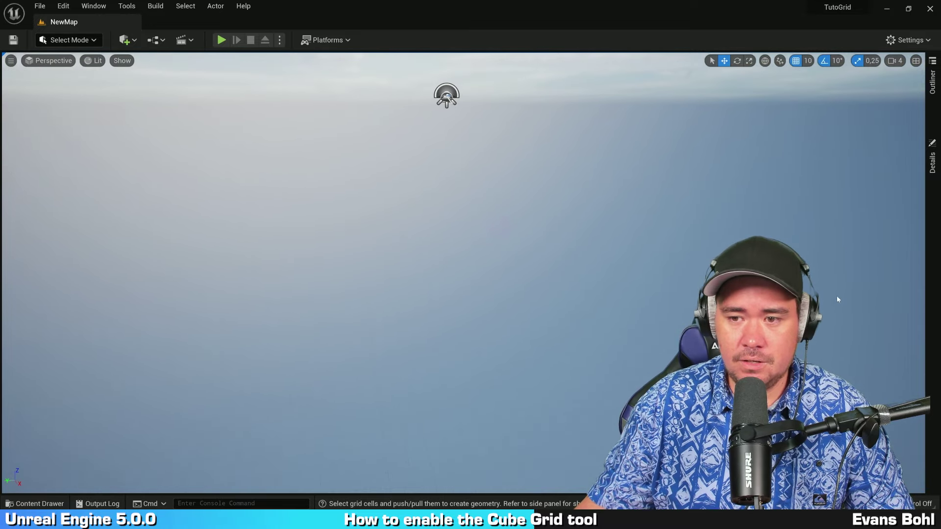
{"action": "right_click_drag", "start_coordinate": [534, 250], "coordinate": [523, 240]}
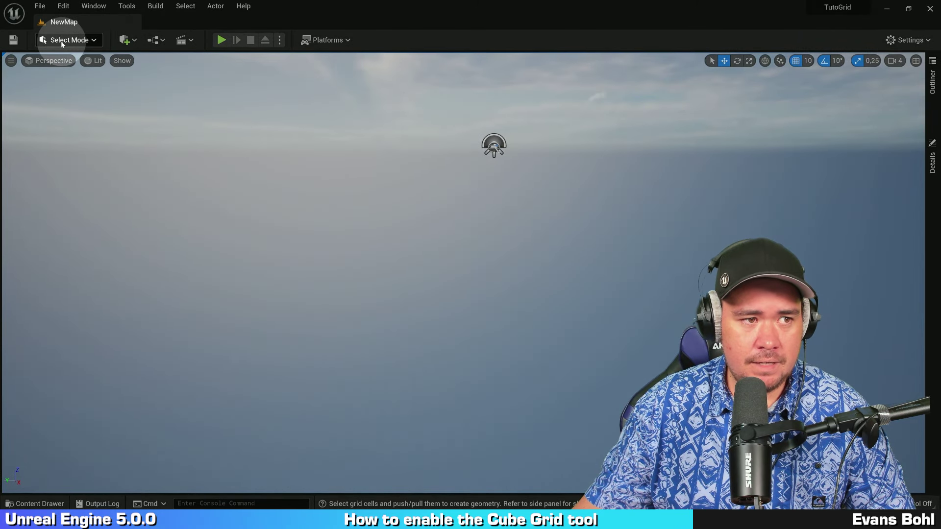
Switch the editor from Select Mode to Modeling Mode and activate the Cube Grid tool.
{"action": "left_click", "coordinate": [79, 40]}
{"action": "left_click", "coordinate": [79, 41]}
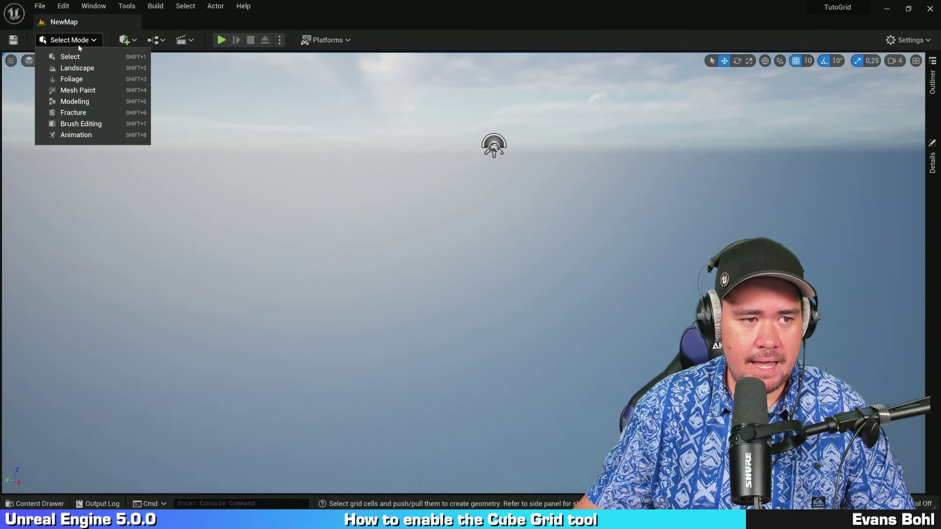
{"action": "left_click", "coordinate": [87, 102]}
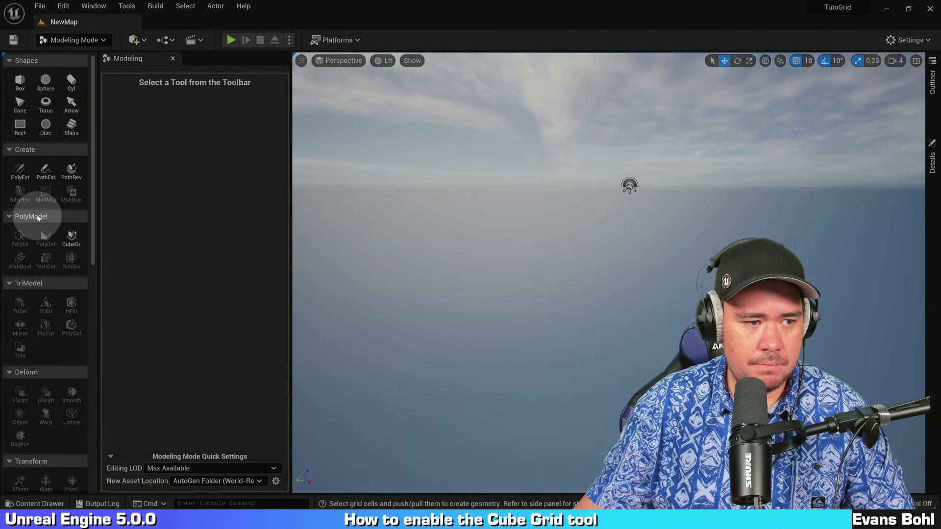
{"action": "left_click", "coordinate": [71, 239]}
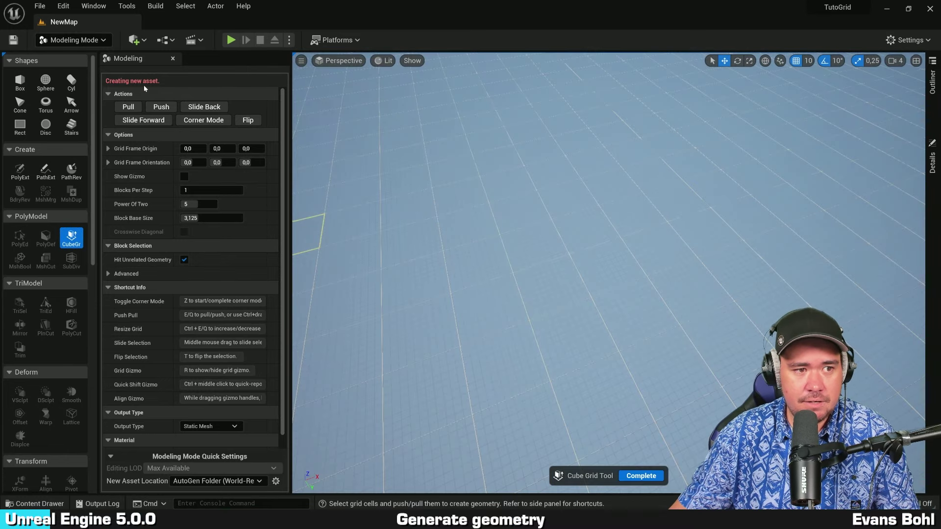
Orbit over the building grid and select a roughly four-by-four rectangle of cells.
{"action": "scroll", "coordinate": [145, 105], "scroll_direction": "down", "scroll_amount": 1}
{"action": "scroll", "coordinate": [137, 300], "scroll_direction": "up", "scroll_amount": 1}
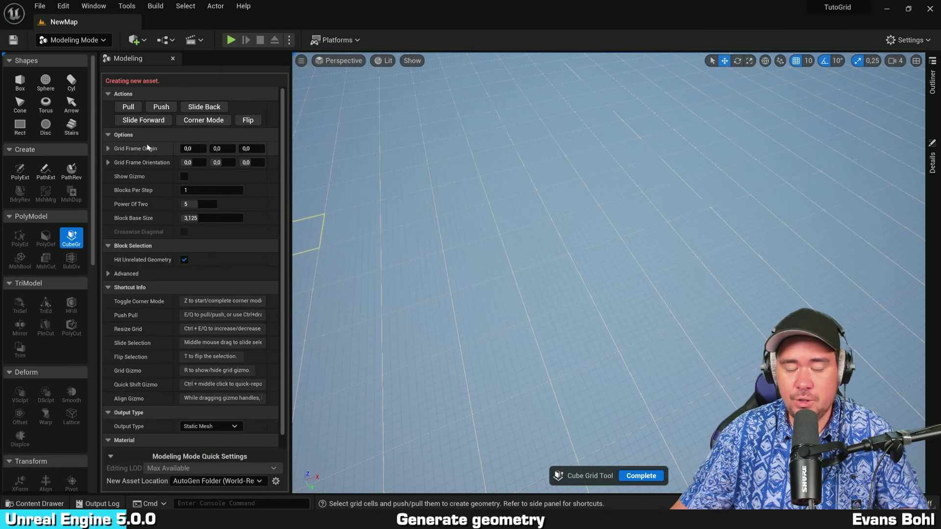
{"action": "mouse_move", "coordinate": [478, 201]}
{"action": "right_mouse_down"}
{"action": "mouse_move", "coordinate": [502, 204]}
{"action": "mouse_move", "coordinate": [502, 189]}
{"action": "mouse_move", "coordinate": [476, 189]}
{"action": "right_mouse_up"}
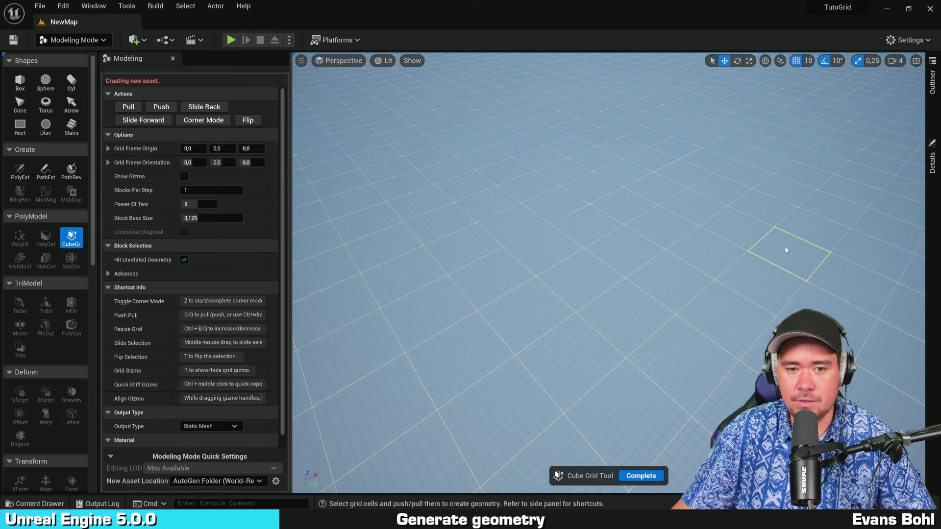
{"action": "left_click_drag", "start_coordinate": [436, 224], "coordinate": [738, 233]}
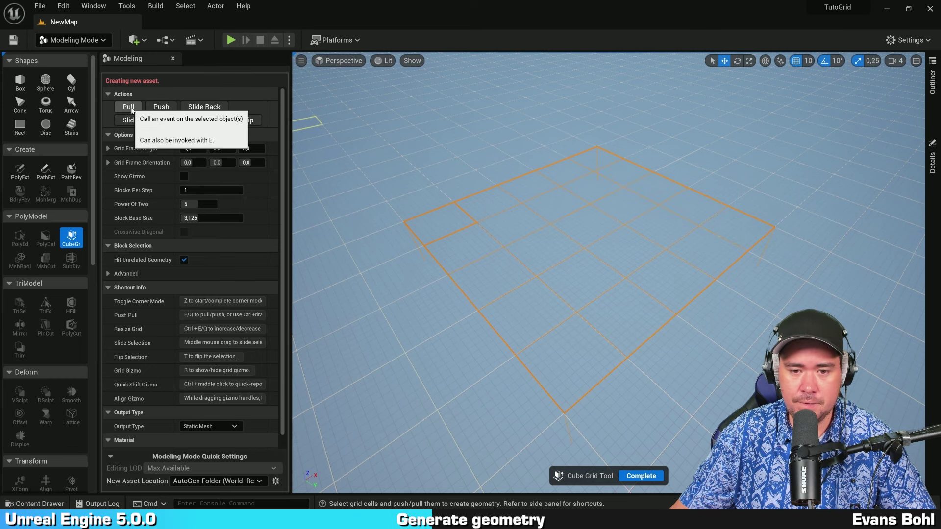
Pull the selected cells up into a solid checkered slab.
{"action": "left_click", "coordinate": [131, 111]}
{"action": "left_click_drag", "start_coordinate": [504, 172], "coordinate": [515, 151], "text": "alt"}
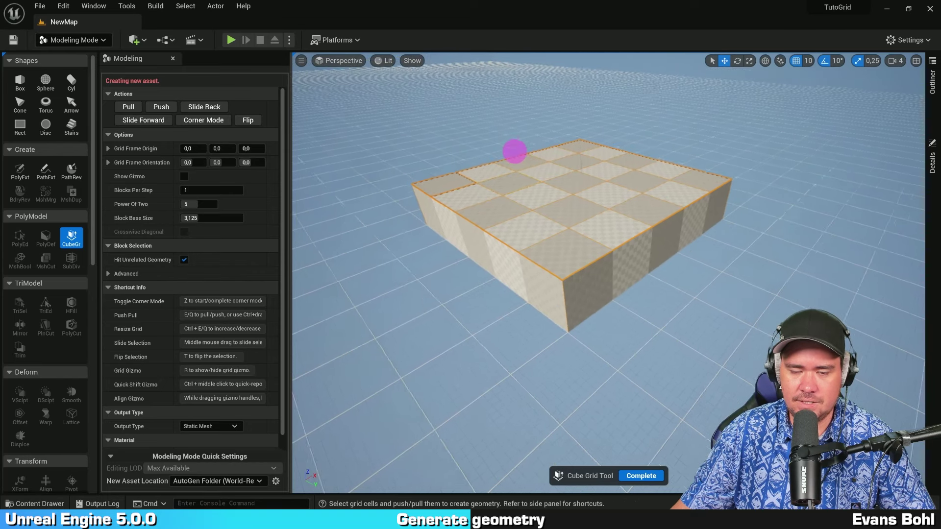
{"action": "right_click_drag", "start_coordinate": [514, 152], "coordinate": [542, 164]}
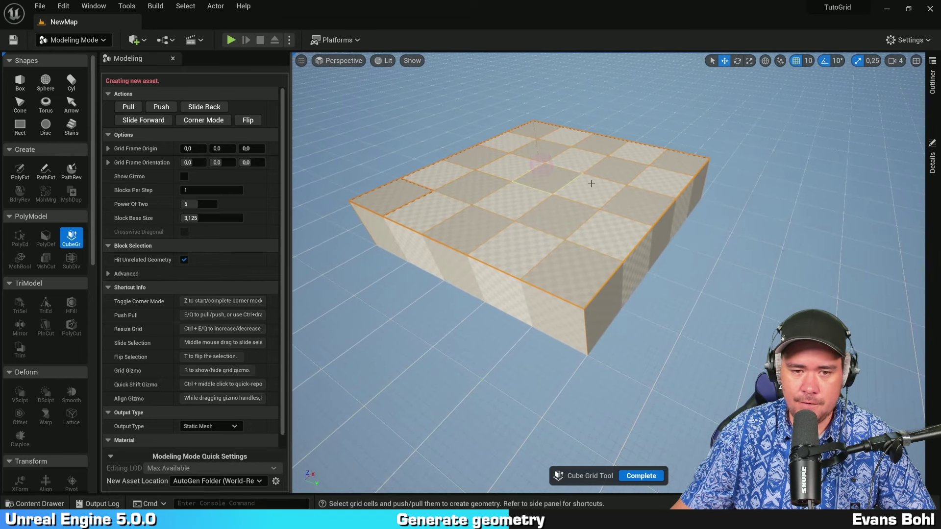
{"action": "right_click_drag", "start_coordinate": [676, 221], "coordinate": [668, 225]}
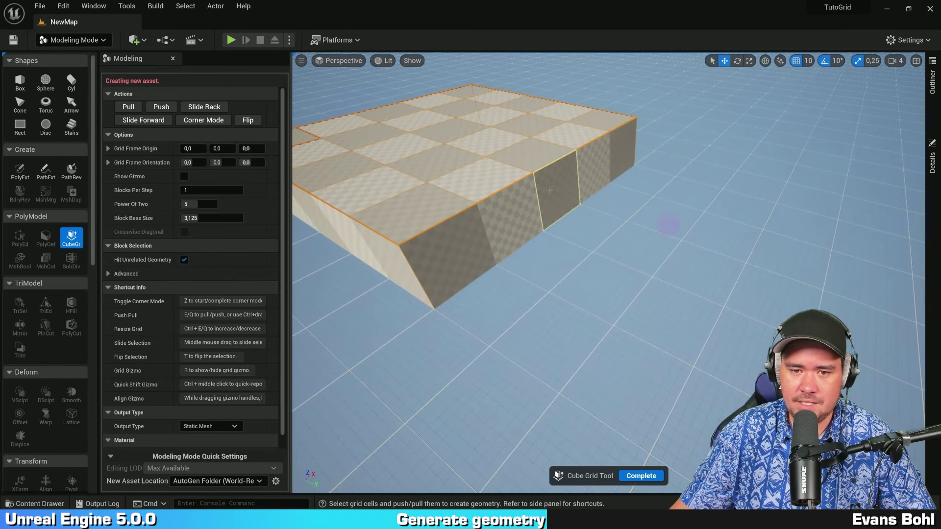
Extrude a side cell outward two blocks and raise a cell into a tall column.
{"action": "left_click", "coordinate": [549, 190]}
{"action": "left_click", "coordinate": [128, 107]}
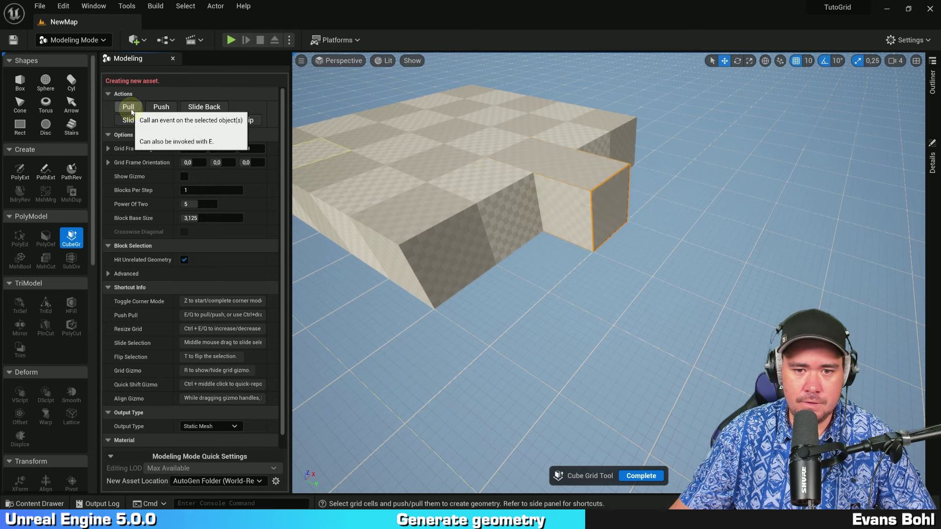
{"action": "left_click", "coordinate": [130, 109]}
{"action": "mouse_move", "coordinate": [539, 153]}
{"action": "right_mouse_down"}
{"action": "mouse_move", "coordinate": [569, 160]}
{"action": "mouse_move", "coordinate": [579, 174]}
{"action": "right_mouse_up"}
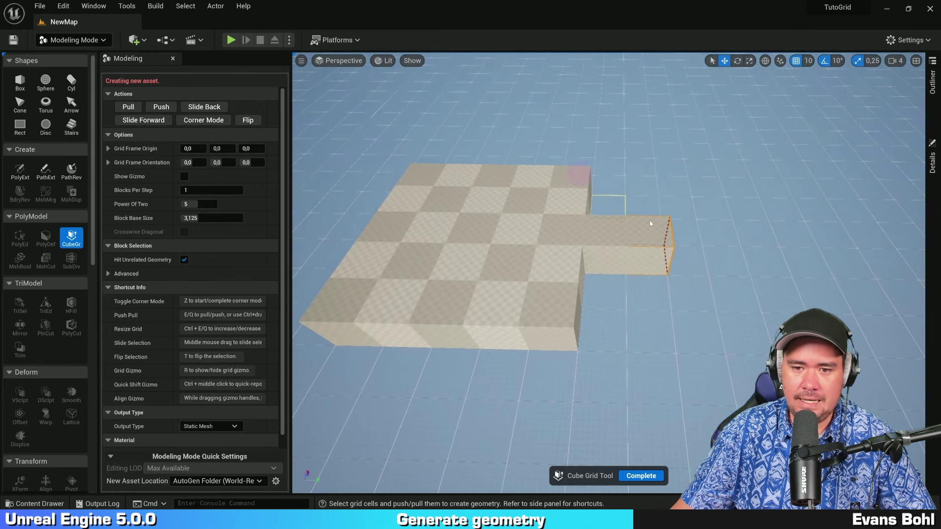
{"action": "left_click", "coordinate": [129, 107]}
{"action": "left_click", "coordinate": [130, 108]}
Select a 2x2 block of cells on the slab top and pull it up three steps.
{"action": "mouse_move", "coordinate": [416, 161]}
{"action": "right_mouse_down"}
{"action": "mouse_move", "coordinate": [500, 168]}
{"action": "mouse_move", "coordinate": [448, 163]}
{"action": "right_mouse_up"}
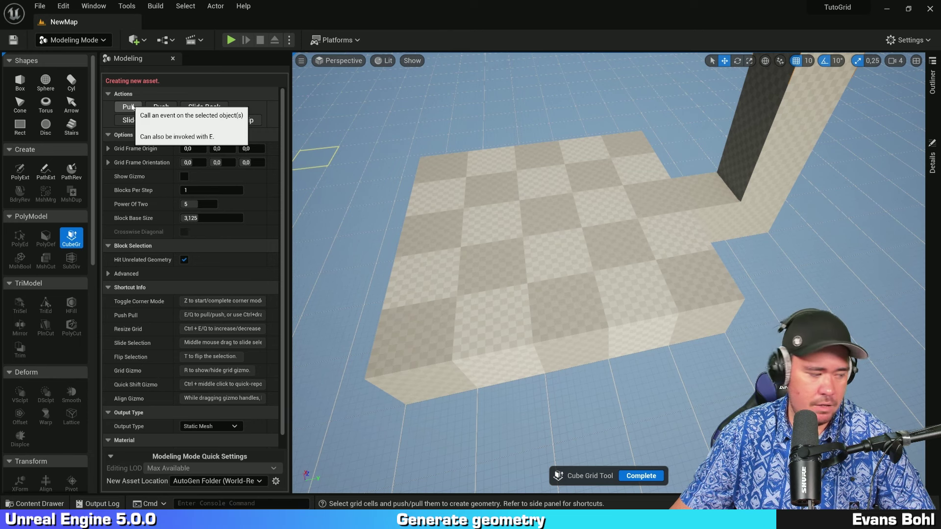
{"action": "right_click_drag", "start_coordinate": [479, 166], "coordinate": [479, 175]}
{"action": "left_click_drag", "start_coordinate": [515, 204], "coordinate": [579, 235]}
{"action": "right_click_drag", "start_coordinate": [674, 226], "coordinate": [672, 191]}
{"action": "key", "text": "e"}
{"action": "key", "text": "e"}
{"action": "key", "text": "e"}
Pull a cell on the tower's right side out three steps, then extend that arm four steps right.
{"action": "right_click_drag", "start_coordinate": [675, 225], "coordinate": [765, 209]}
{"action": "left_click", "coordinate": [672, 240]}
{"action": "key", "text": "e"}
{"action": "key", "text": "e"}
{"action": "key", "text": "e"}
{"action": "right_click_drag", "start_coordinate": [716, 235], "coordinate": [584, 225]}
{"action": "left_click", "coordinate": [386, 298]}
{"action": "key", "text": "e"}
{"action": "key", "text": "e"}
{"action": "key", "text": "e"}
{"action": "key", "text": "e"}
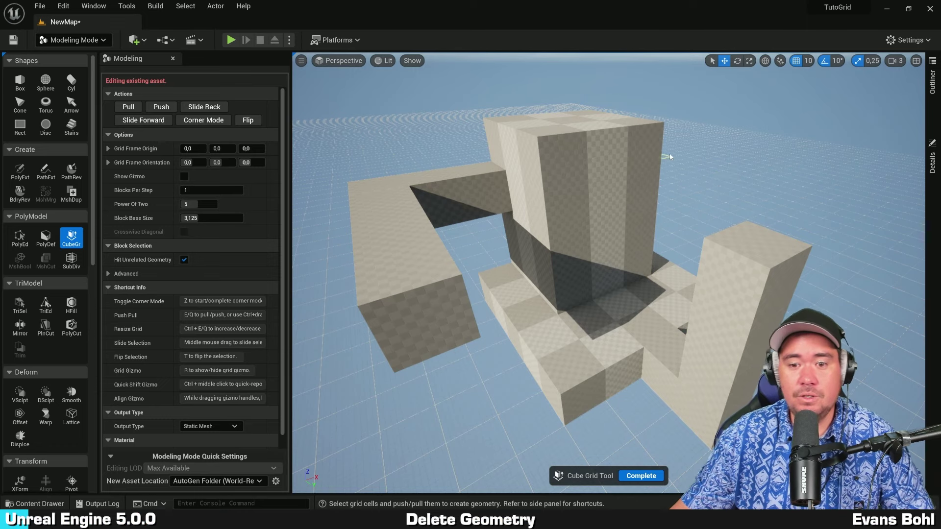
{"action": "right_click_drag", "start_coordinate": [670, 156], "coordinate": [690, 145]}
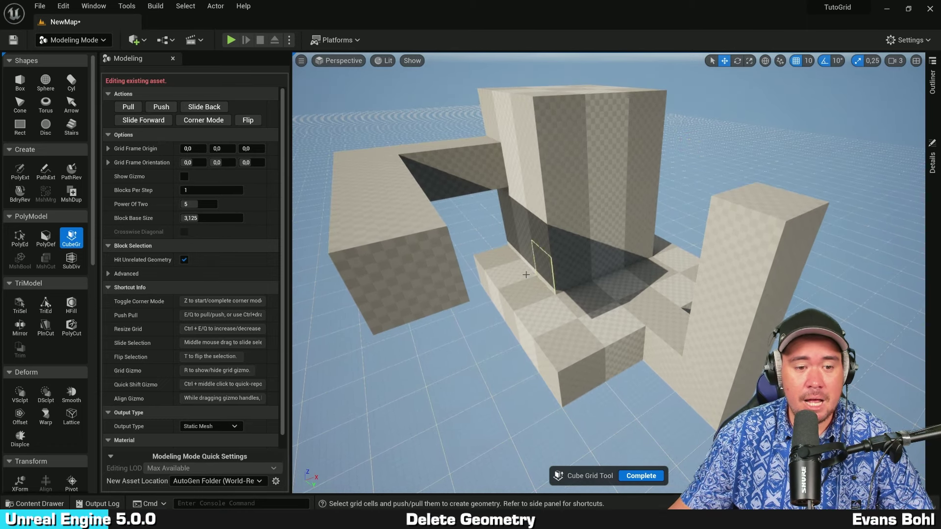
Push the lower-left block's front face back two steps to shorten it.
{"action": "left_click", "coordinate": [403, 286]}
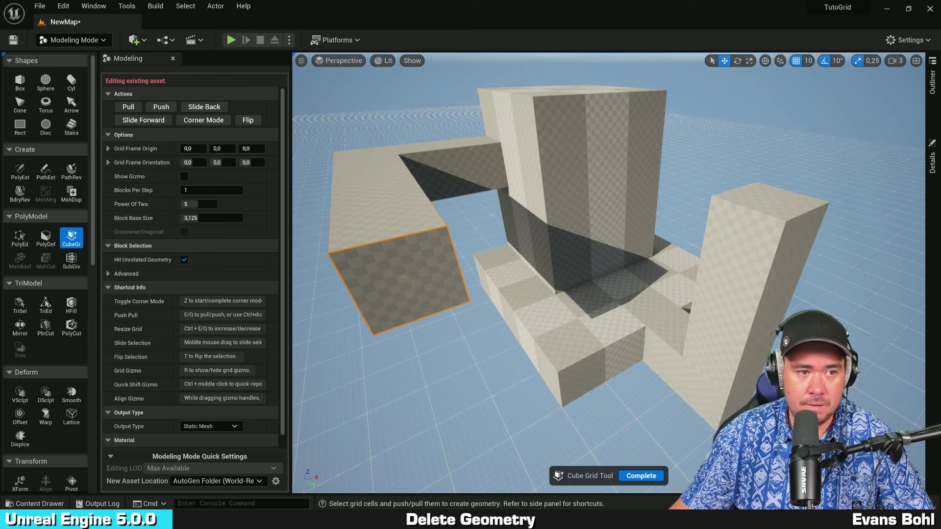
{"action": "left_click", "coordinate": [162, 108]}
{"action": "left_click", "coordinate": [162, 108]}
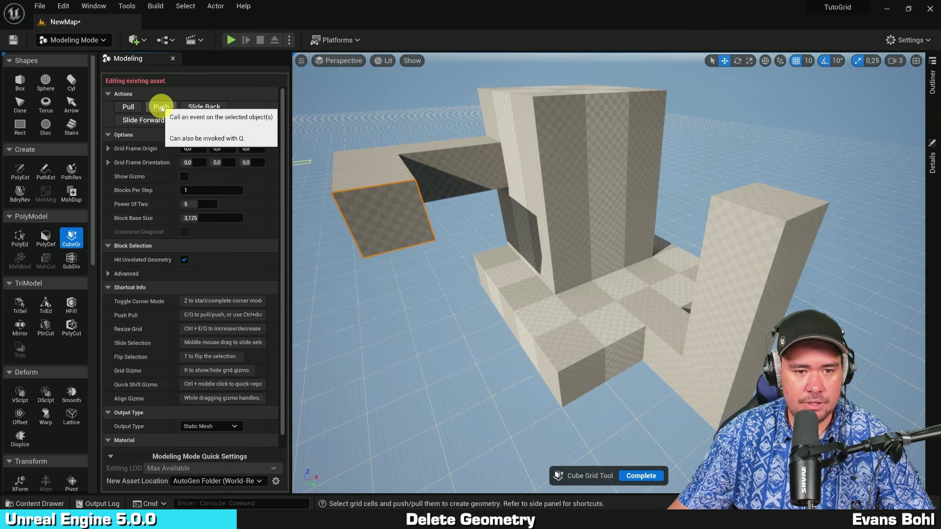
{"action": "right_click_drag", "start_coordinate": [525, 193], "coordinate": [540, 220]}
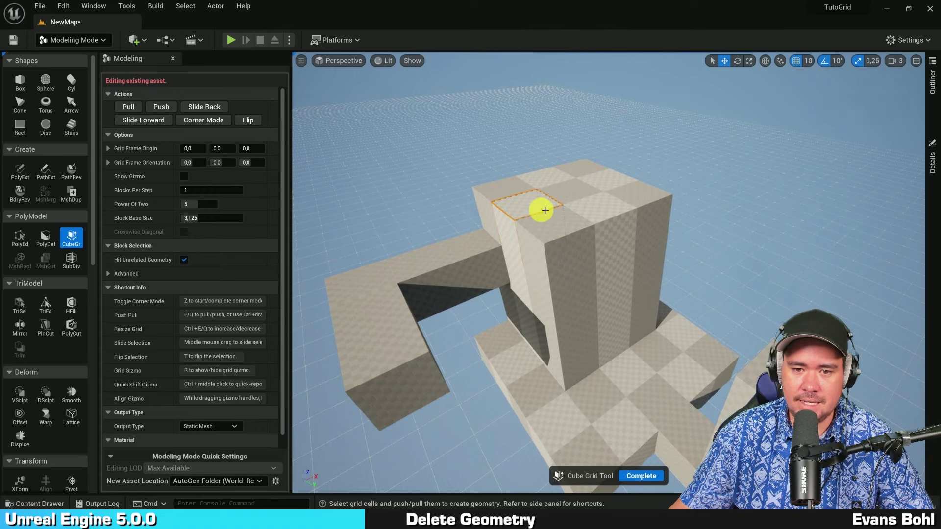
Select two cells on the bridge and push them away with Q to remove that geometry.
{"action": "left_click_drag", "start_coordinate": [545, 210], "coordinate": [576, 207]}
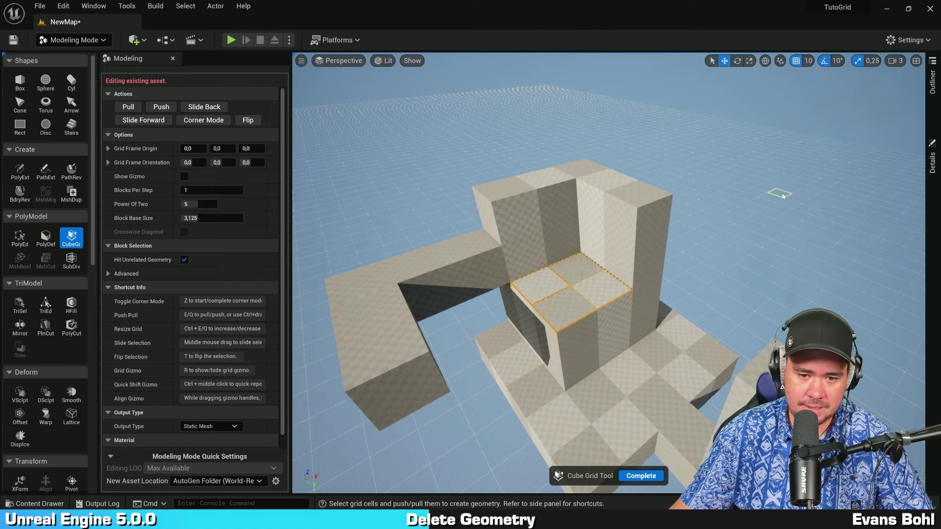
{"action": "right_click_drag", "start_coordinate": [783, 195], "coordinate": [651, 204]}
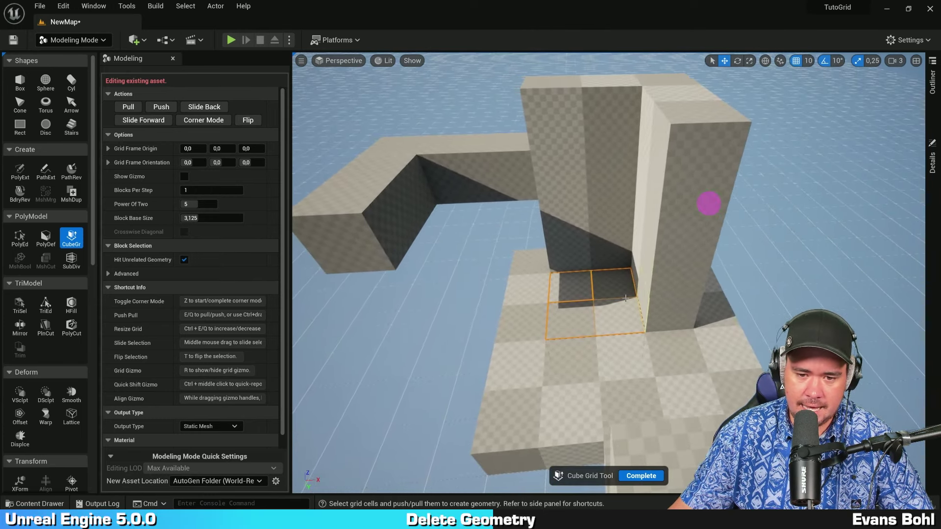
{"action": "left_click", "coordinate": [567, 326]}
{"action": "right_click_drag", "start_coordinate": [768, 245], "coordinate": [748, 286]}
{"action": "left_click_drag", "start_coordinate": [741, 288], "coordinate": [683, 290]}
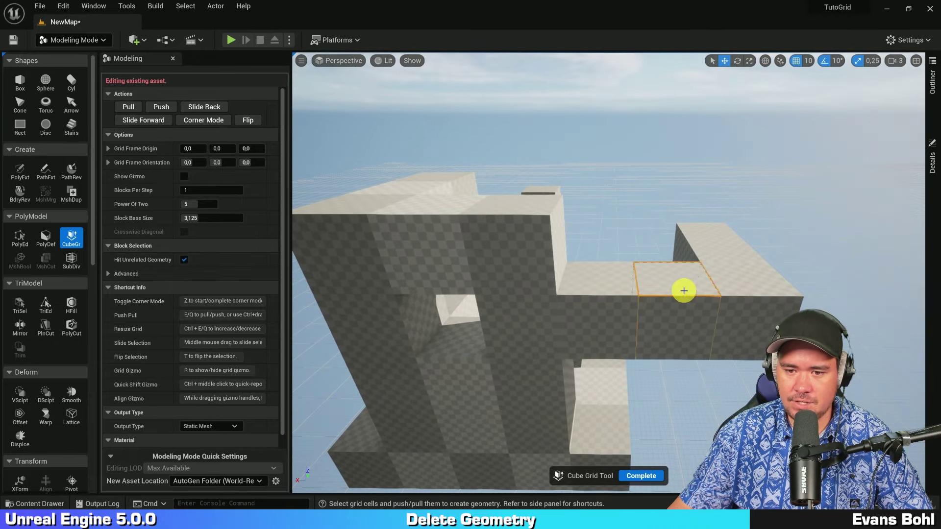
{"action": "key", "text": "q"}
Fly in toward the block structure and enter corner editing on a wall cell.
{"action": "mouse_move", "coordinate": [705, 249]}
{"action": "right_mouse_down"}
{"action": "mouse_move", "coordinate": [708, 241]}
{"action": "mouse_move", "coordinate": [628, 225]}
{"action": "mouse_move", "coordinate": [448, 237]}
{"action": "right_mouse_up"}
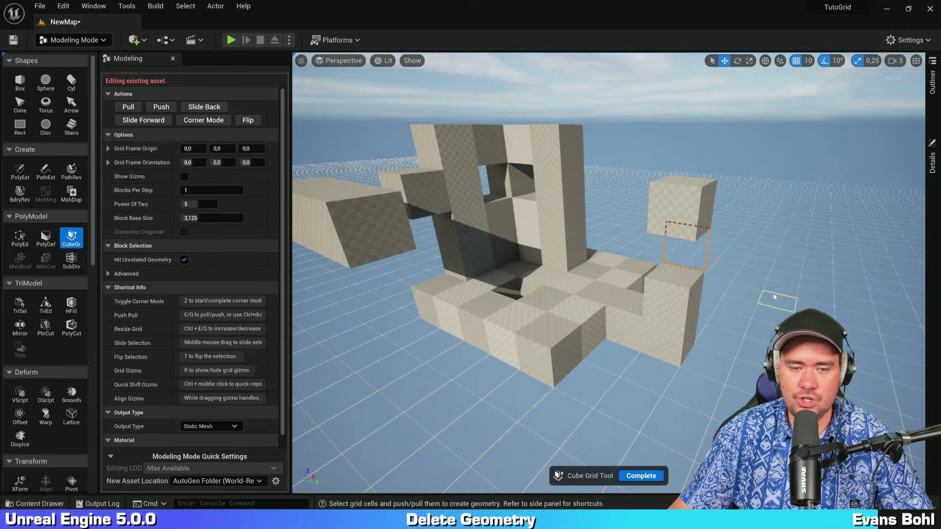
{"action": "mouse_move", "coordinate": [774, 297]}
{"action": "right_mouse_down"}
{"action": "mouse_move", "coordinate": [706, 290]}
{"action": "mouse_move", "coordinate": [719, 300]}
{"action": "right_mouse_up"}
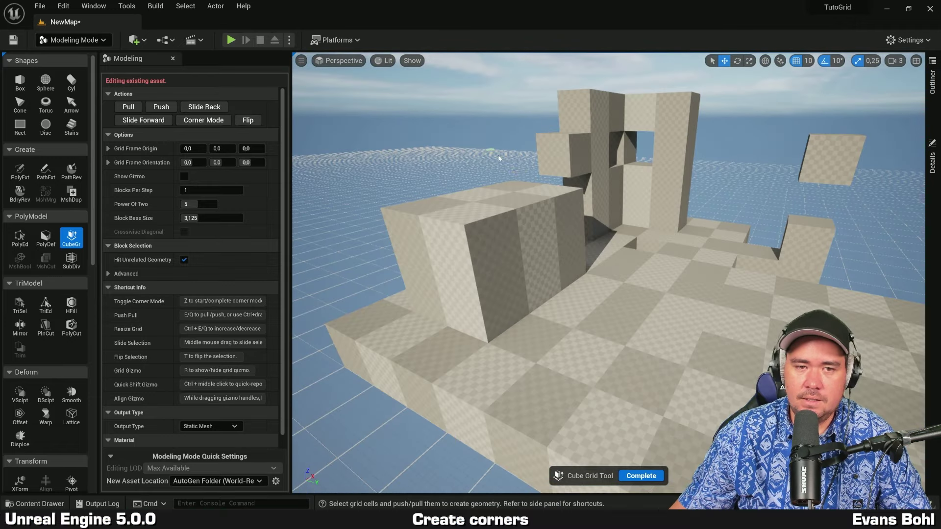
{"action": "mouse_move", "coordinate": [499, 158]}
{"action": "right_mouse_down"}
{"action": "mouse_move", "coordinate": [511, 182]}
{"action": "mouse_move", "coordinate": [456, 184]}
{"action": "mouse_move", "coordinate": [516, 184]}
{"action": "right_mouse_up"}
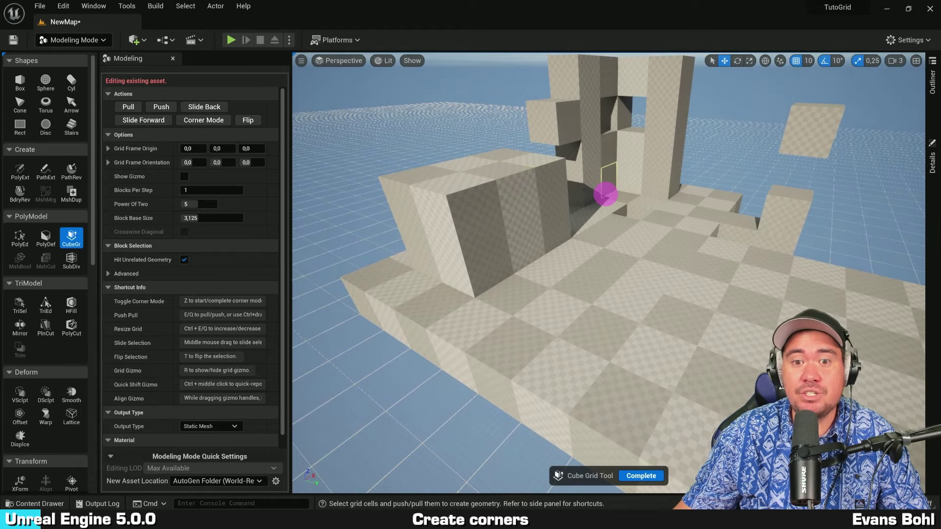
{"action": "key", "text": "w"}
{"action": "right_click_drag", "start_coordinate": [606, 194], "coordinate": [597, 185]}
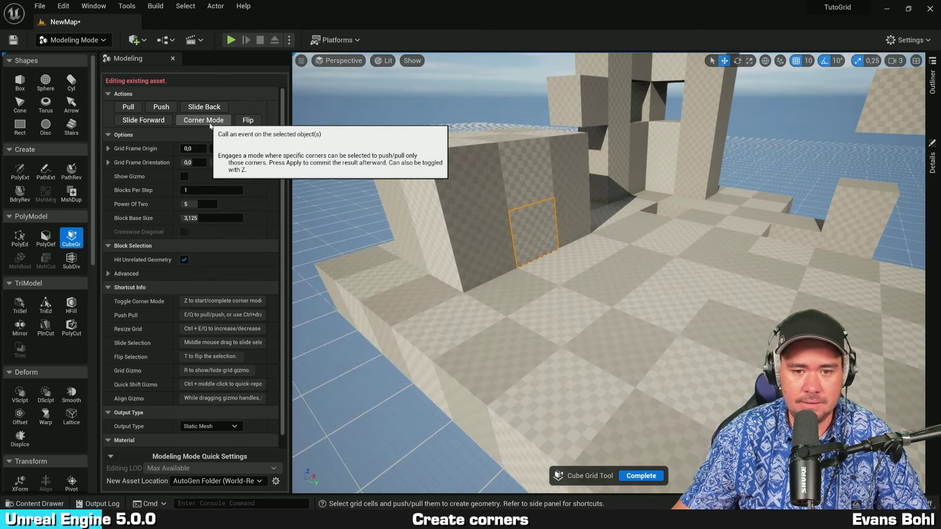
{"action": "left_click", "coordinate": [210, 122]}
{"action": "key", "text": "w"}
{"action": "mouse_move", "coordinate": [572, 168]}
{"action": "right_mouse_down"}
{"action": "mouse_move", "coordinate": [562, 167]}
{"action": "mouse_move", "coordinate": [565, 183]}
{"action": "right_mouse_up"}
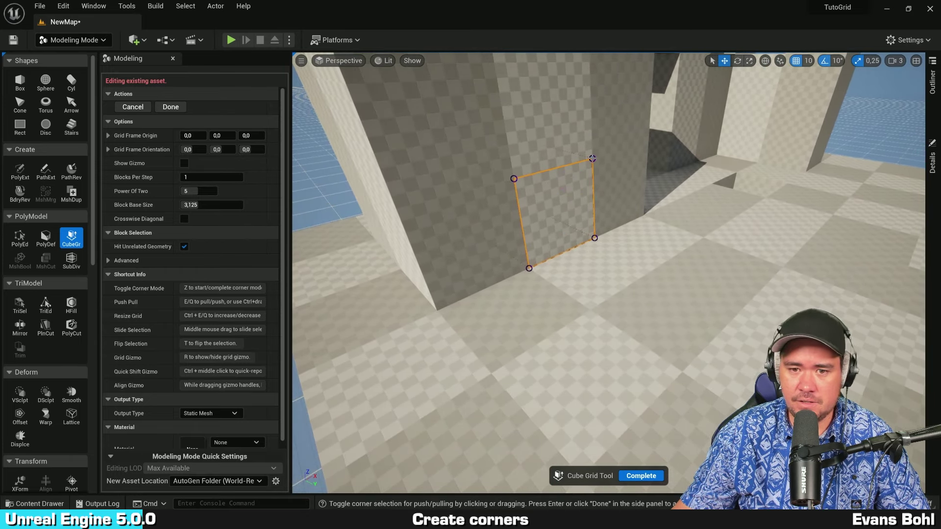
{"action": "right_click_drag", "start_coordinate": [662, 220], "coordinate": [620, 231]}
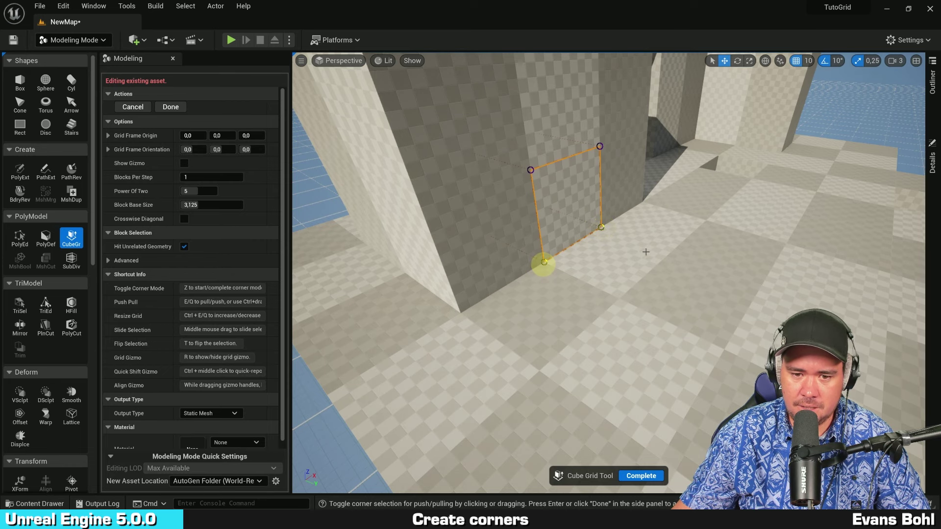
{"action": "key", "text": "s"}
{"action": "mouse_move", "coordinate": [667, 271]}
{"action": "right_mouse_down"}
{"action": "mouse_move", "coordinate": [704, 219]}
{"action": "mouse_move", "coordinate": [712, 225]}
{"action": "right_mouse_up"}
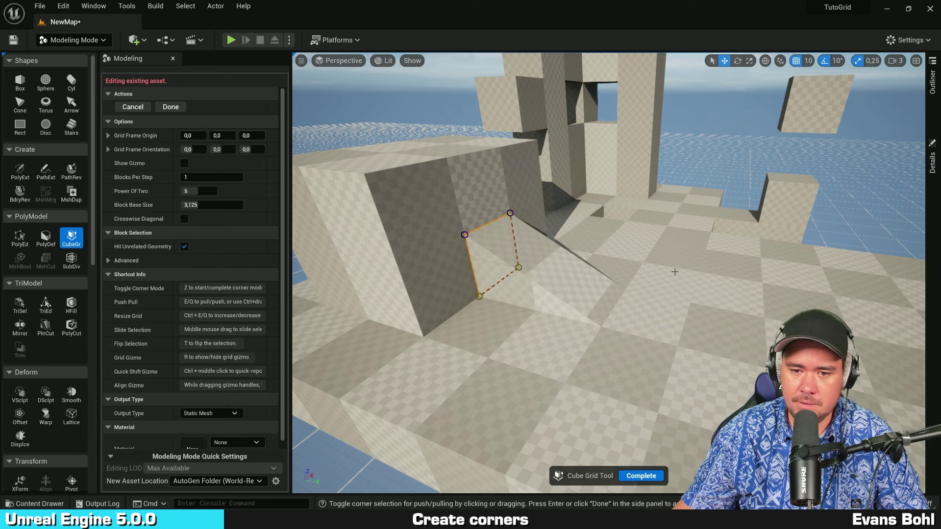
{"action": "key", "text": "s"}
{"action": "mouse_move", "coordinate": [684, 246]}
{"action": "right_mouse_down"}
{"action": "mouse_move", "coordinate": [693, 237]}
{"action": "mouse_move", "coordinate": [684, 247]}
{"action": "right_mouse_up"}
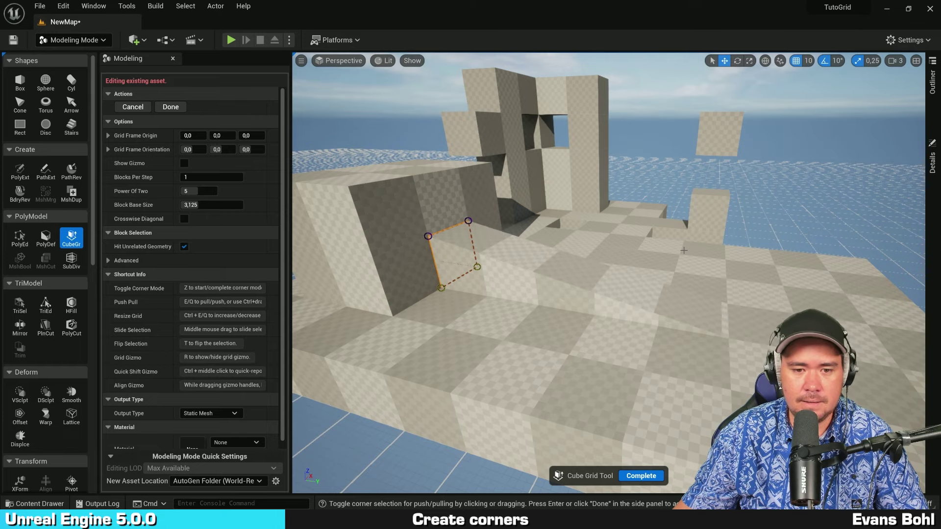
{"action": "mouse_move", "coordinate": [627, 259]}
{"action": "right_mouse_down"}
{"action": "mouse_move", "coordinate": [557, 246]}
{"action": "mouse_move", "coordinate": [554, 257]}
{"action": "mouse_move", "coordinate": [527, 265]}
{"action": "right_mouse_up"}
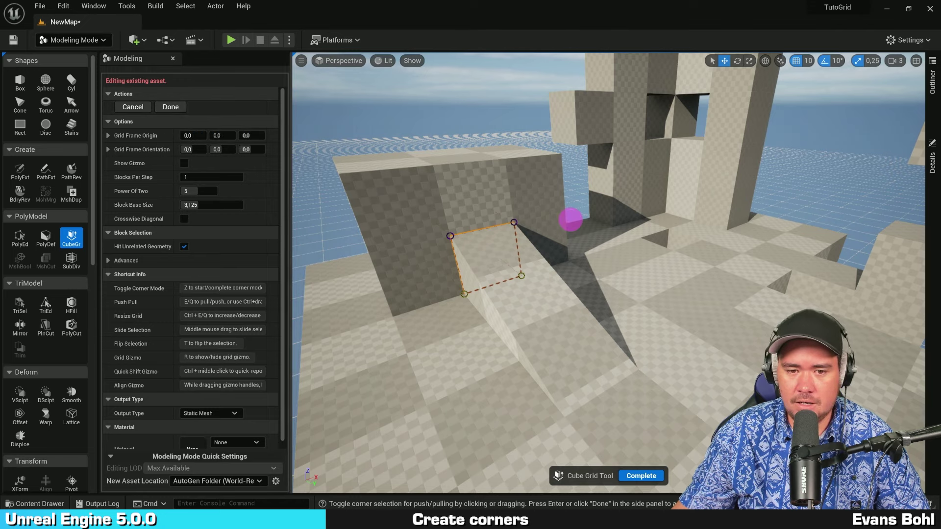
{"action": "mouse_move", "coordinate": [567, 218]}
{"action": "right_mouse_down"}
{"action": "mouse_move", "coordinate": [500, 216]}
{"action": "mouse_move", "coordinate": [447, 192]}
{"action": "right_mouse_up"}
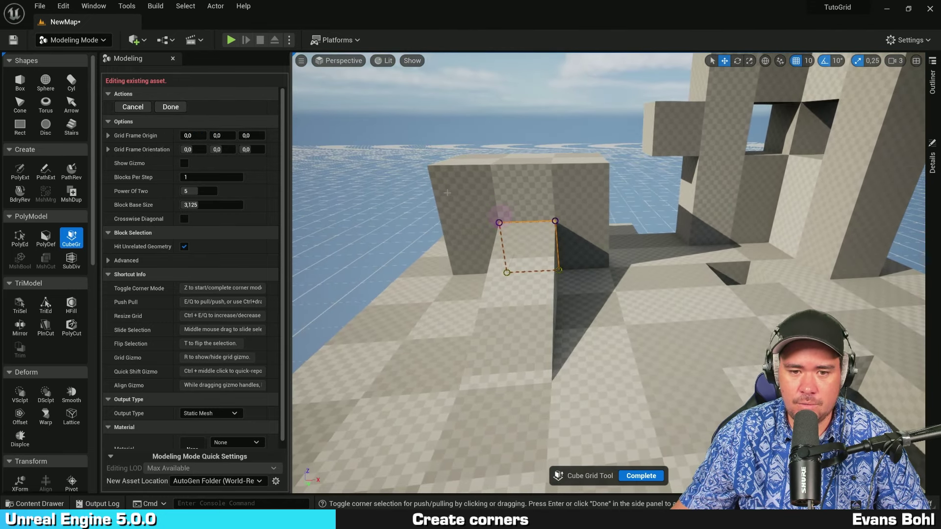
{"action": "left_click", "coordinate": [130, 106]}
Start corner editing on the raised block's front face and orbit around it.
{"action": "mouse_move", "coordinate": [485, 222]}
{"action": "right_mouse_down"}
{"action": "mouse_move", "coordinate": [507, 219]}
{"action": "mouse_move", "coordinate": [498, 203]}
{"action": "right_mouse_up"}
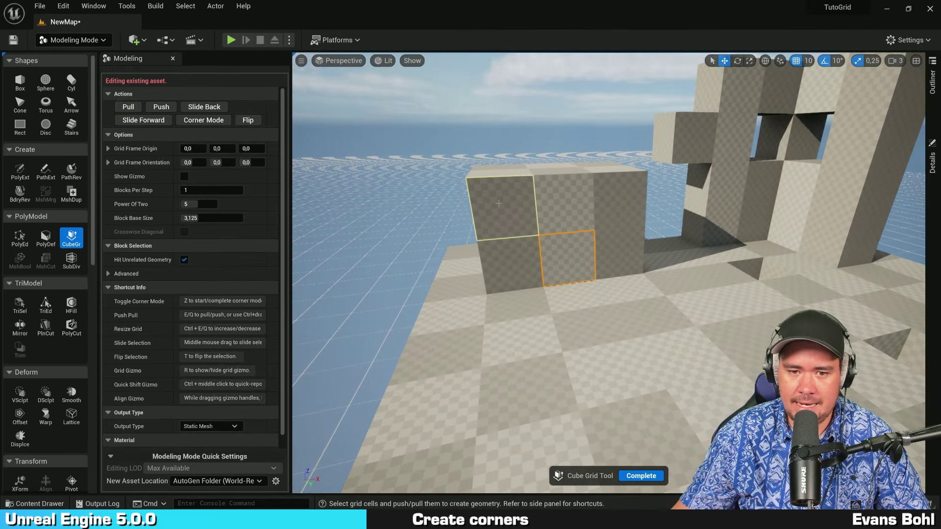
{"action": "right_click_drag", "start_coordinate": [773, 237], "coordinate": [738, 239]}
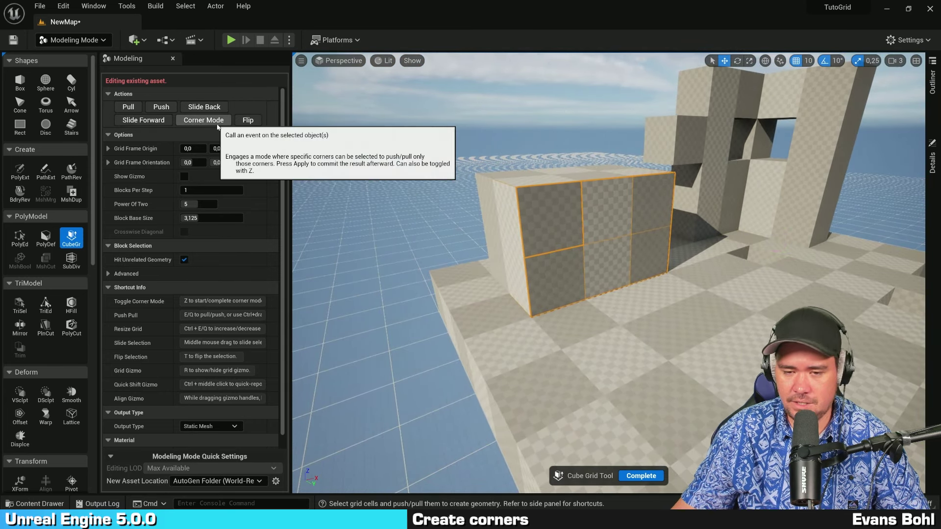
{"action": "left_click", "coordinate": [218, 126]}
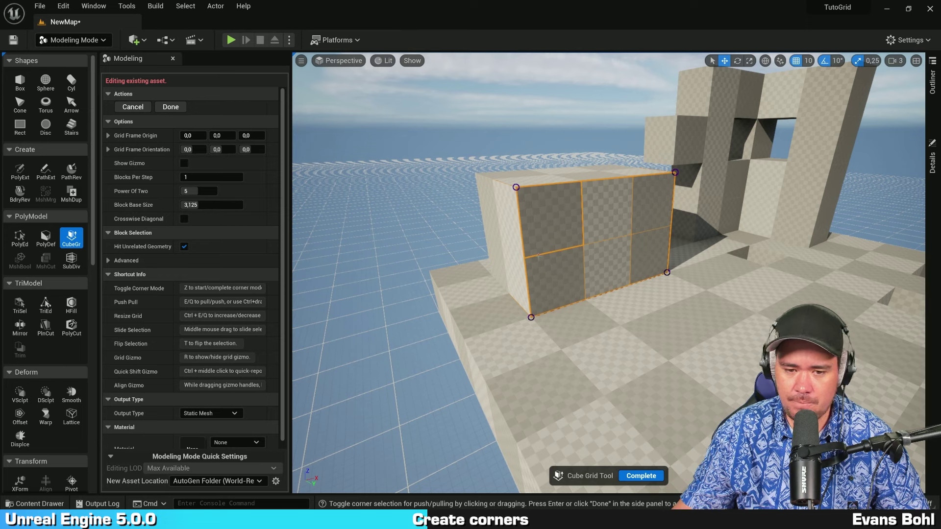
{"action": "right_click_drag", "start_coordinate": [578, 256], "coordinate": [603, 256]}
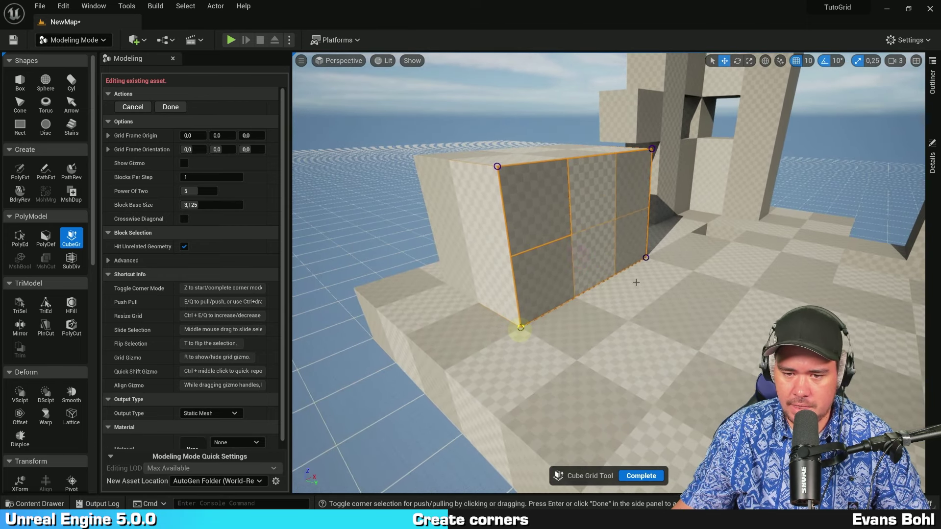
{"action": "mouse_move", "coordinate": [769, 248]}
{"action": "right_mouse_down"}
{"action": "mouse_move", "coordinate": [752, 258]}
{"action": "mouse_move", "coordinate": [698, 250]}
{"action": "mouse_move", "coordinate": [611, 259]}
{"action": "mouse_move", "coordinate": [603, 267]}
{"action": "mouse_move", "coordinate": [616, 305]}
{"action": "mouse_move", "coordinate": [669, 314]}
{"action": "mouse_move", "coordinate": [688, 254]}
{"action": "mouse_move", "coordinate": [667, 253]}
{"action": "right_mouse_up"}
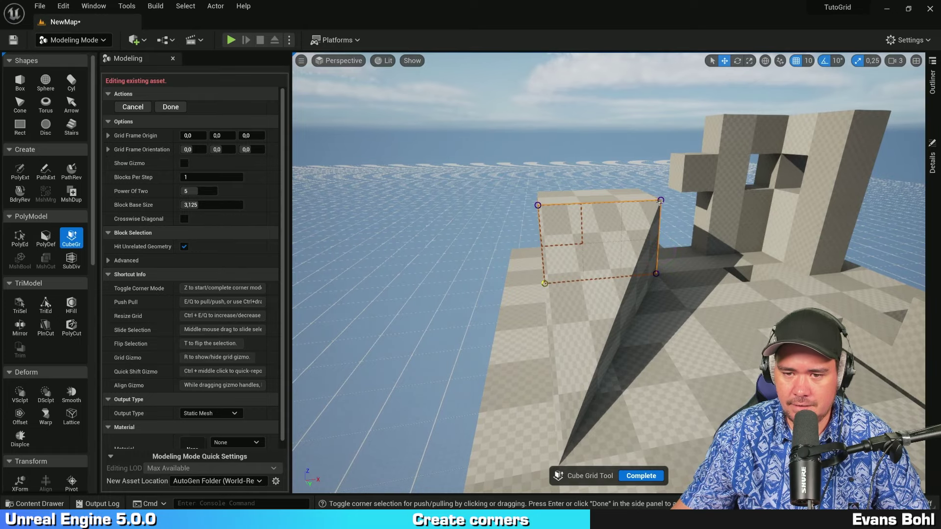
{"action": "mouse_move", "coordinate": [590, 225]}
{"action": "right_mouse_down"}
{"action": "mouse_move", "coordinate": [632, 222]}
{"action": "mouse_move", "coordinate": [572, 200]}
{"action": "mouse_move", "coordinate": [537, 219]}
{"action": "right_mouse_up"}
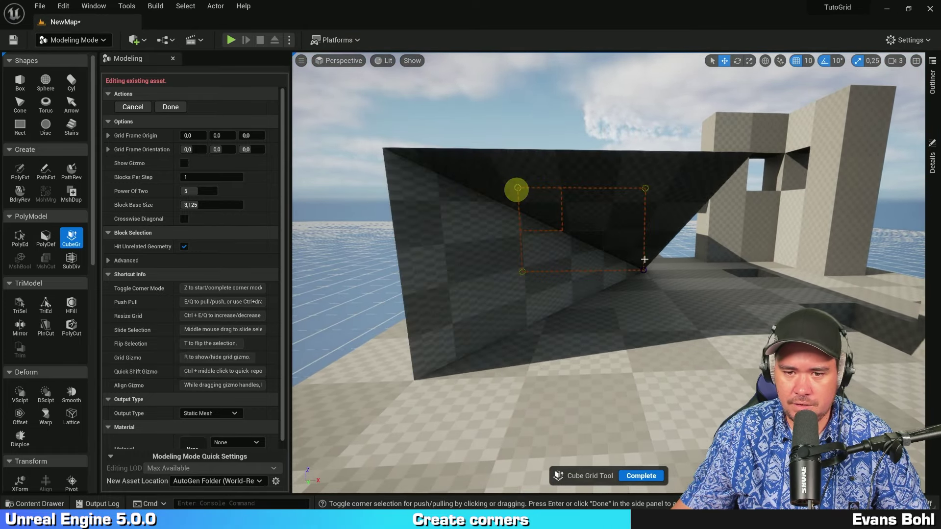
{"action": "right_click_drag", "start_coordinate": [645, 259], "coordinate": [659, 265]}
Toggle the face's top-left corner to form the ramp and confirm it with Enter.
{"action": "left_click", "coordinate": [518, 176]}
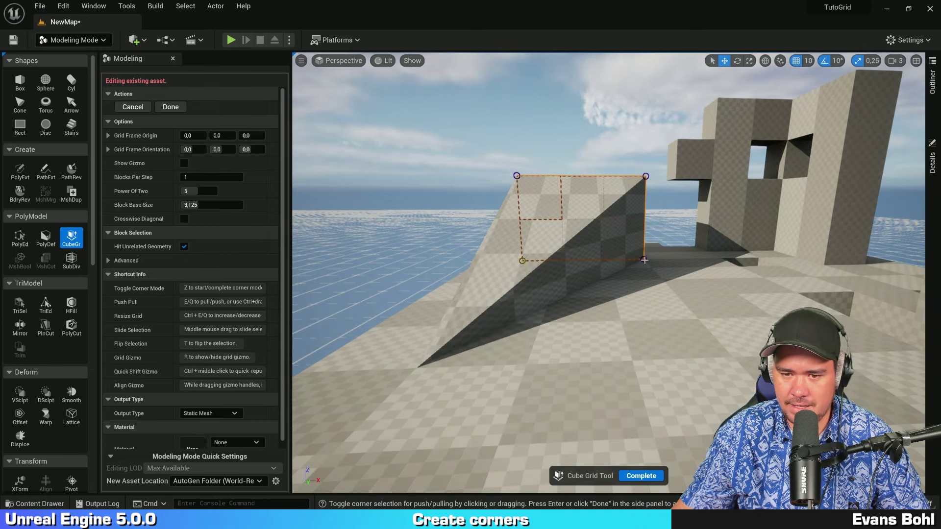
{"action": "mouse_move", "coordinate": [547, 231]}
{"action": "right_mouse_down"}
{"action": "mouse_move", "coordinate": [693, 231]}
{"action": "mouse_move", "coordinate": [506, 246]}
{"action": "right_mouse_up"}
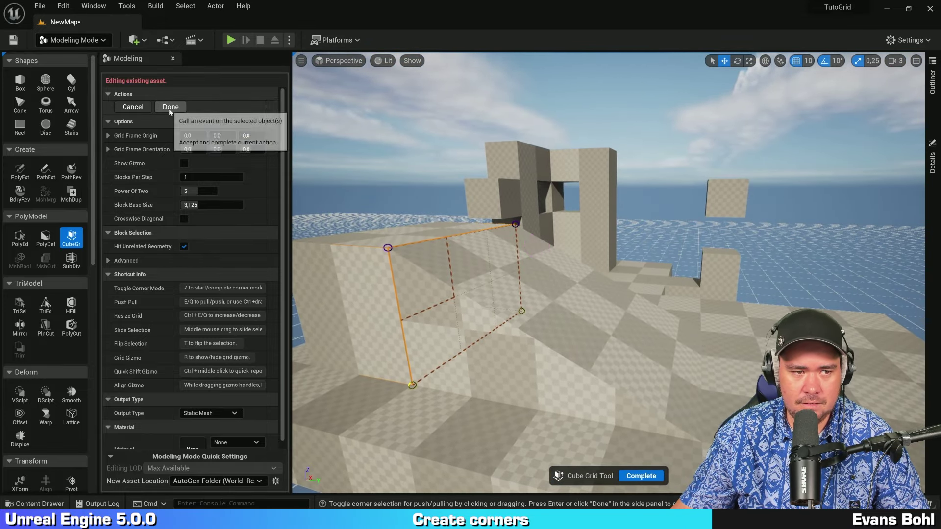
{"action": "right_click_drag", "start_coordinate": [604, 206], "coordinate": [577, 230]}
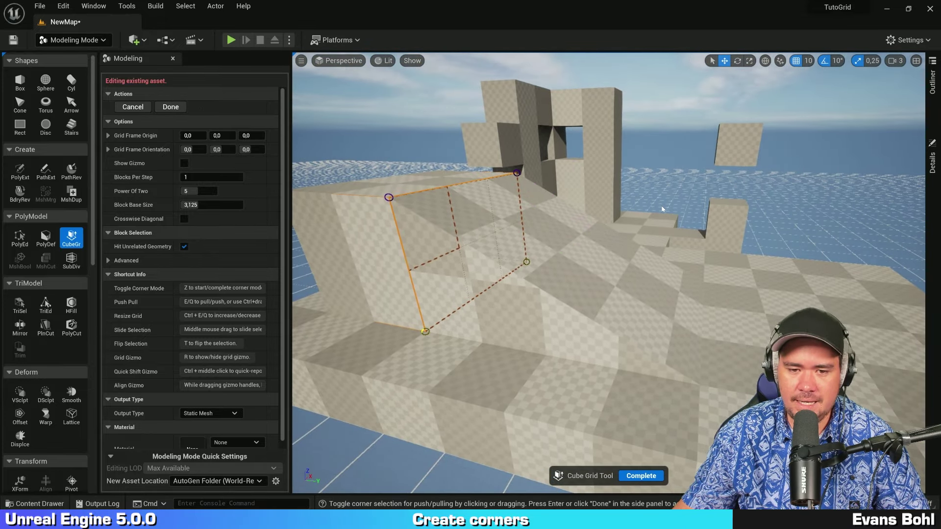
{"action": "key", "text": "Return"}
{"action": "mouse_move", "coordinate": [663, 209]}
{"action": "right_mouse_down"}
{"action": "mouse_move", "coordinate": [710, 216]}
{"action": "mouse_move", "coordinate": [706, 233]}
{"action": "mouse_move", "coordinate": [779, 235]}
{"action": "mouse_move", "coordinate": [706, 252]}
{"action": "mouse_move", "coordinate": [711, 259]}
{"action": "right_mouse_up"}
Push a floor cell at the platform's edge down with Q to cut a notch.
{"action": "left_click", "coordinate": [651, 267]}
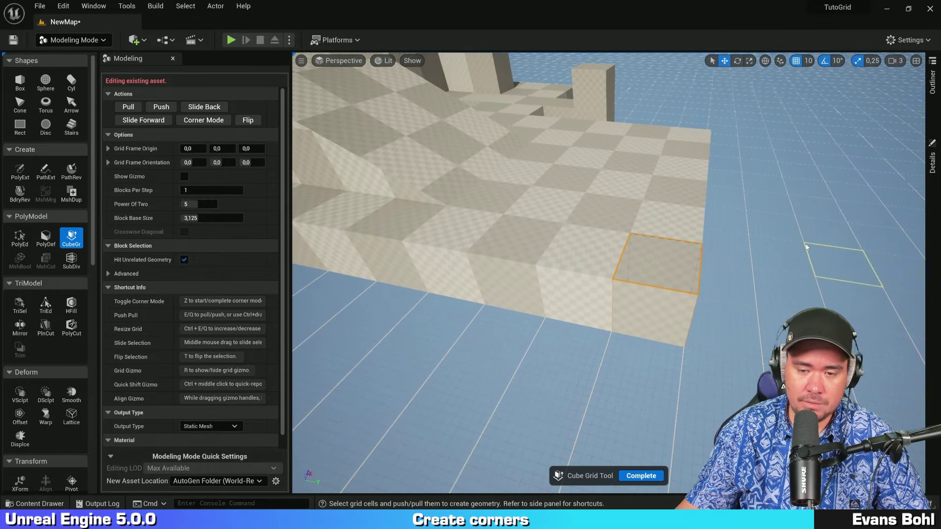
{"action": "key", "text": "q"}
{"action": "right_click_drag", "start_coordinate": [780, 245], "coordinate": [690, 243]}
Bevel the notch's inner wall into a diagonal slope using corner editing (Z).
{"action": "left_click", "coordinate": [578, 234]}
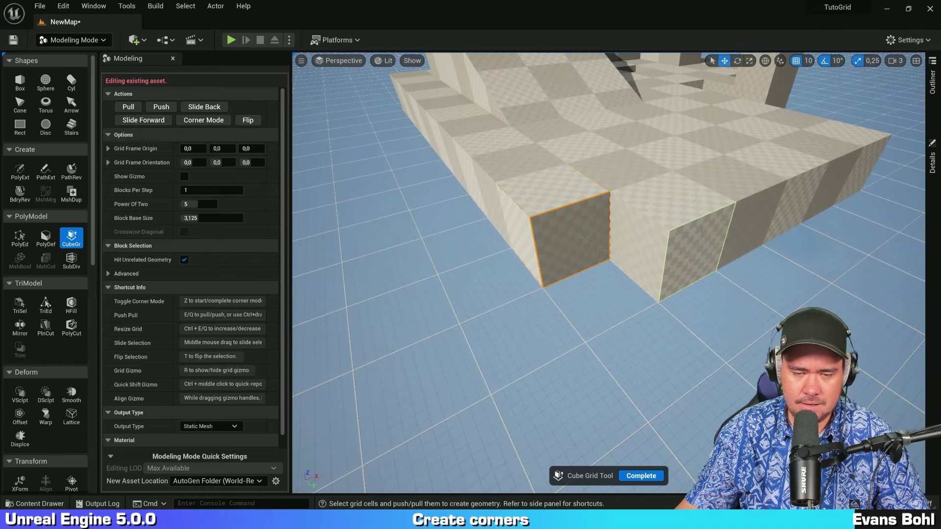
{"action": "key", "text": "z"}
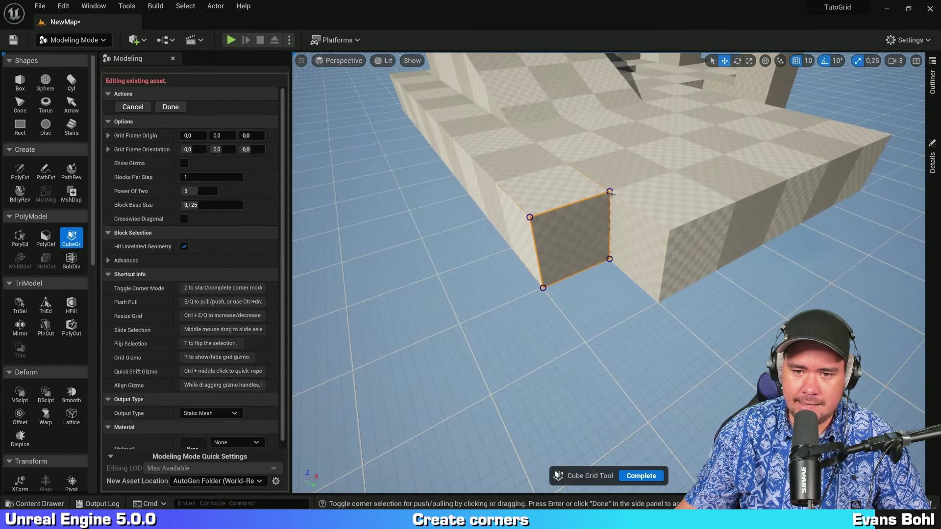
{"action": "right_click_drag", "start_coordinate": [750, 277], "coordinate": [744, 259]}
{"action": "key", "text": "z"}
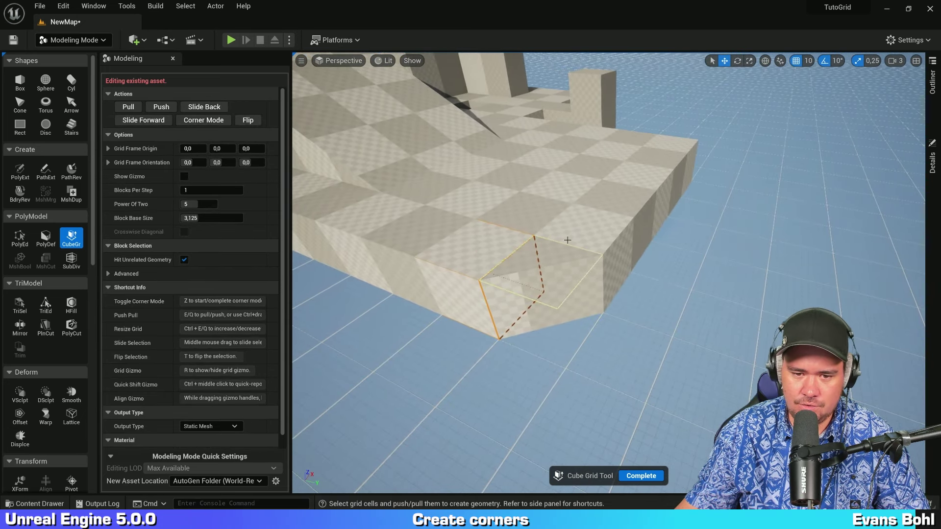
{"action": "right_click_drag", "start_coordinate": [668, 244], "coordinate": [668, 243]}
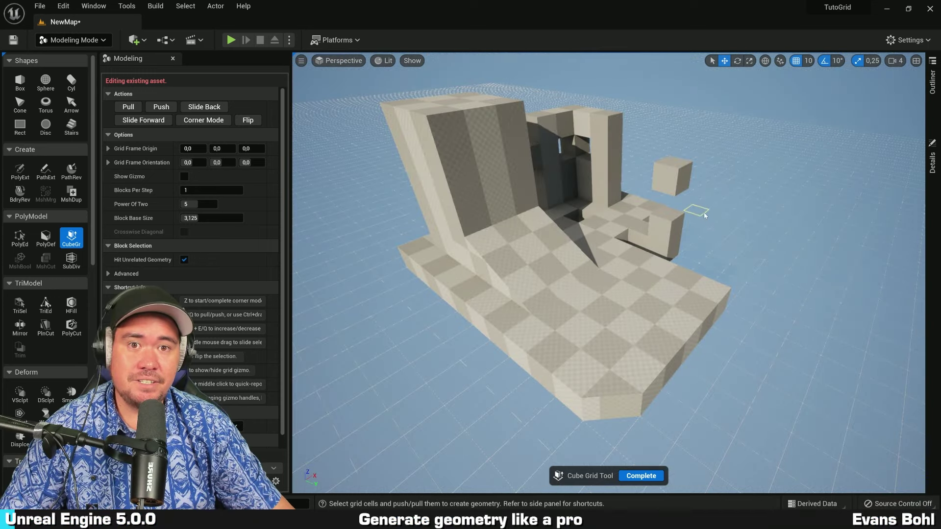
{"action": "right_click_drag", "start_coordinate": [706, 208], "coordinate": [728, 229]}
Raise a 3x3 block of floor cells one step and sink the front corner cell three steps.
{"action": "right_click_drag", "start_coordinate": [750, 288], "coordinate": [749, 288]}
{"action": "left_click_drag", "start_coordinate": [639, 260], "coordinate": [668, 311]}
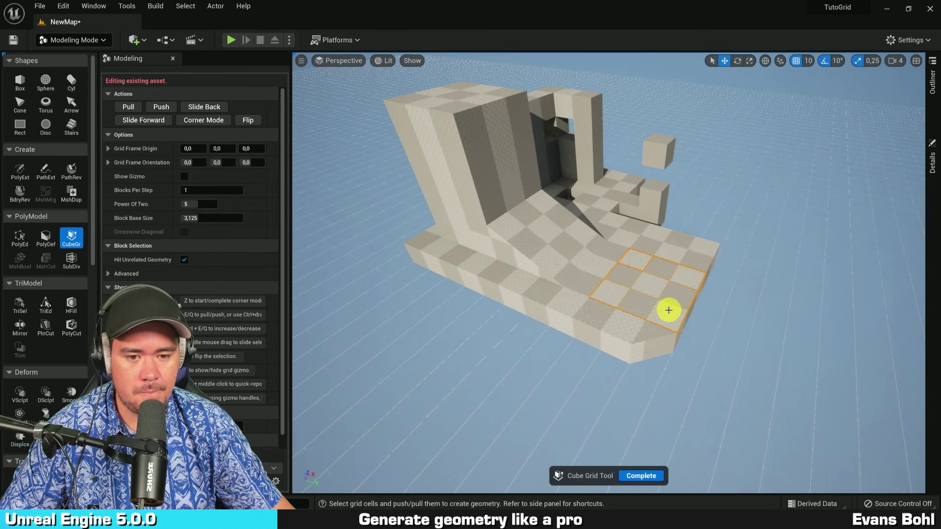
{"action": "right_click_drag", "start_coordinate": [770, 304], "coordinate": [724, 288]}
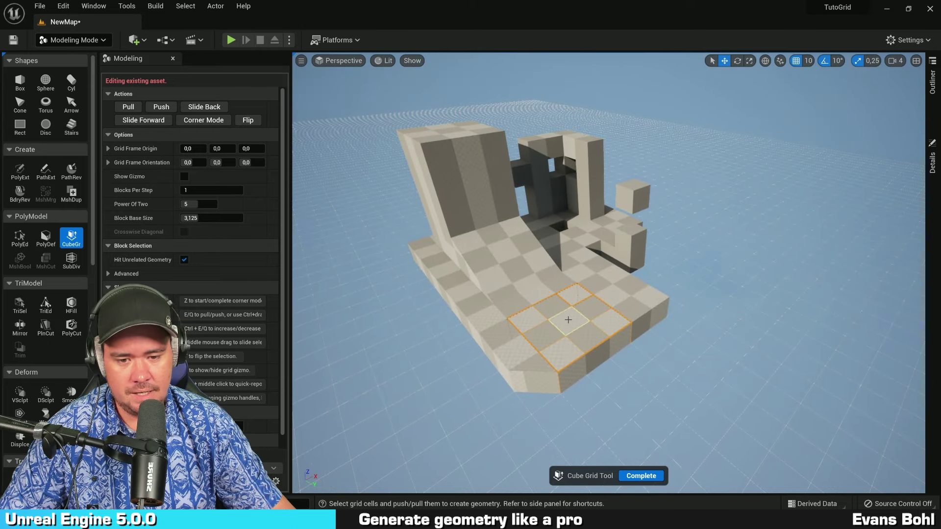
{"action": "left_click_drag", "start_coordinate": [568, 320], "coordinate": [550, 309], "text": "ctrl"}
{"action": "left_click", "coordinate": [542, 197]}
Pull a wall column up into a tall pillar and extend its top sideways into a long beam.
{"action": "right_click_drag", "start_coordinate": [594, 252], "coordinate": [602, 199]}
{"action": "left_click_drag", "start_coordinate": [600, 204], "coordinate": [595, 185]}
{"action": "mouse_move", "coordinate": [683, 212]}
{"action": "right_mouse_down"}
{"action": "mouse_move", "coordinate": [695, 191]}
{"action": "mouse_move", "coordinate": [649, 231]}
{"action": "right_mouse_up"}
{"action": "left_click_drag", "start_coordinate": [432, 268], "coordinate": [714, 250]}
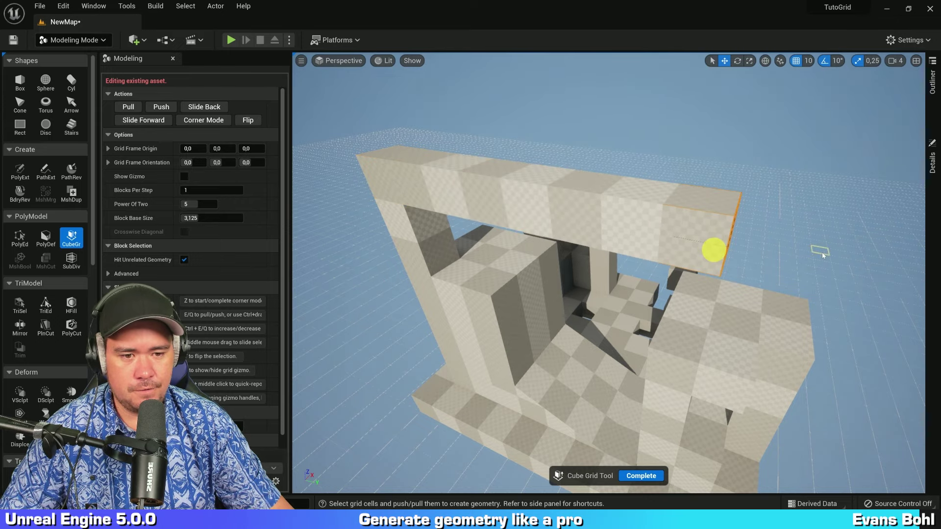
{"action": "right_click_drag", "start_coordinate": [813, 252], "coordinate": [773, 251]}
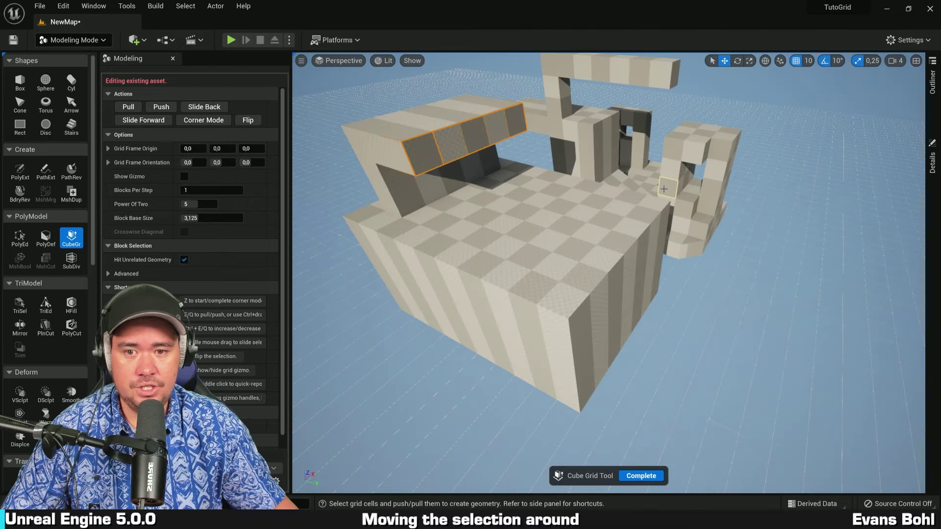
{"action": "right_click_drag", "start_coordinate": [664, 189], "coordinate": [635, 188]}
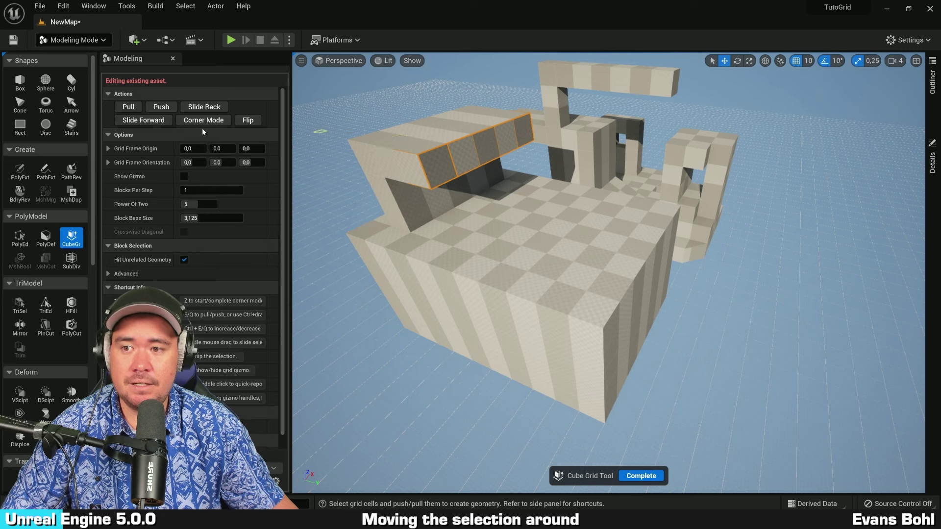
Slide the selection back two and forward three cells, then move it onto the ledge's front face.
{"action": "left_click", "coordinate": [204, 106]}
{"action": "left_click", "coordinate": [204, 107]}
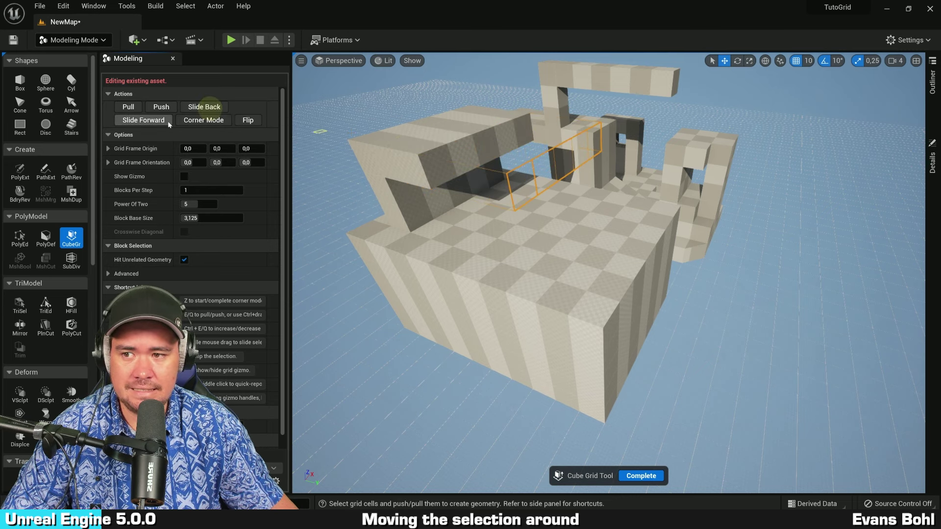
{"action": "left_click", "coordinate": [147, 120]}
{"action": "left_click", "coordinate": [147, 120]}
{"action": "left_click", "coordinate": [147, 120]}
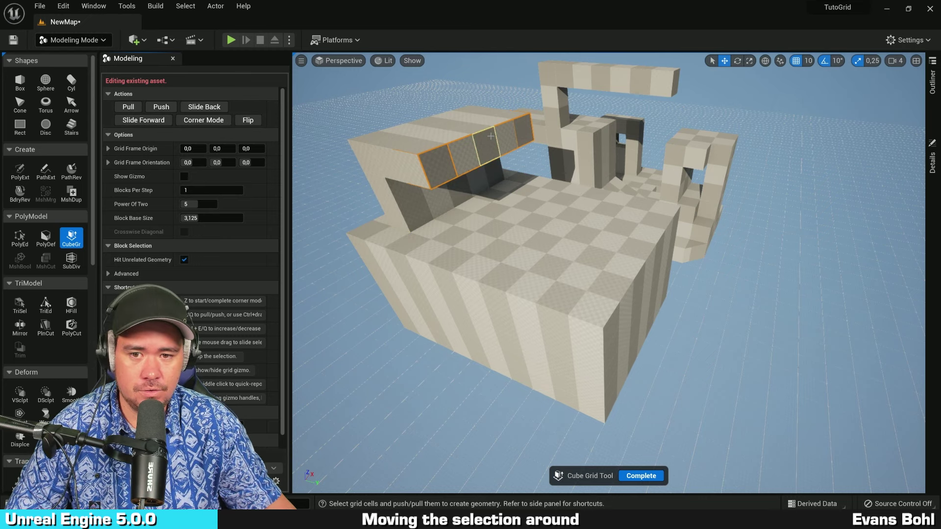
{"action": "key", "text": "shift+e"}
{"action": "key", "text": "shift+e"}
{"action": "key", "text": "shift+e"}
{"action": "key", "text": "shift+e"}
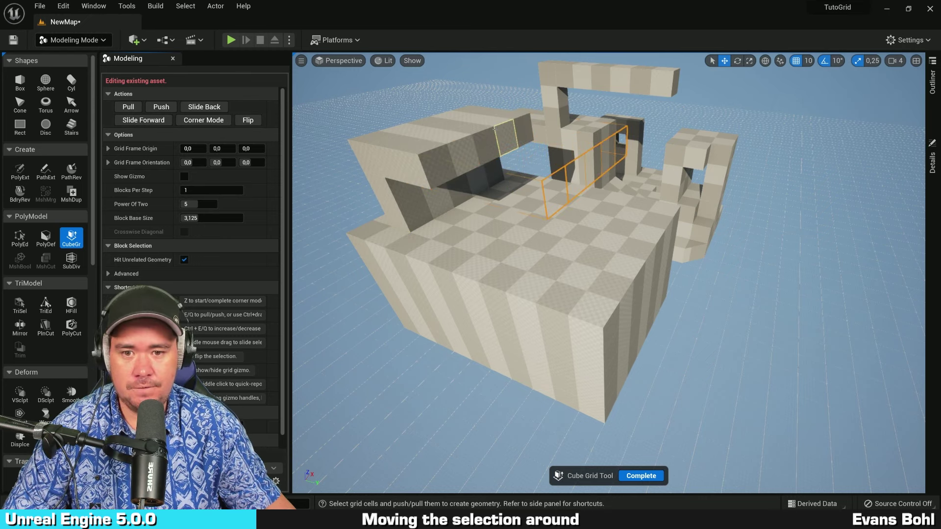
{"action": "middle_click_drag", "start_coordinate": [583, 174], "coordinate": [475, 152]}
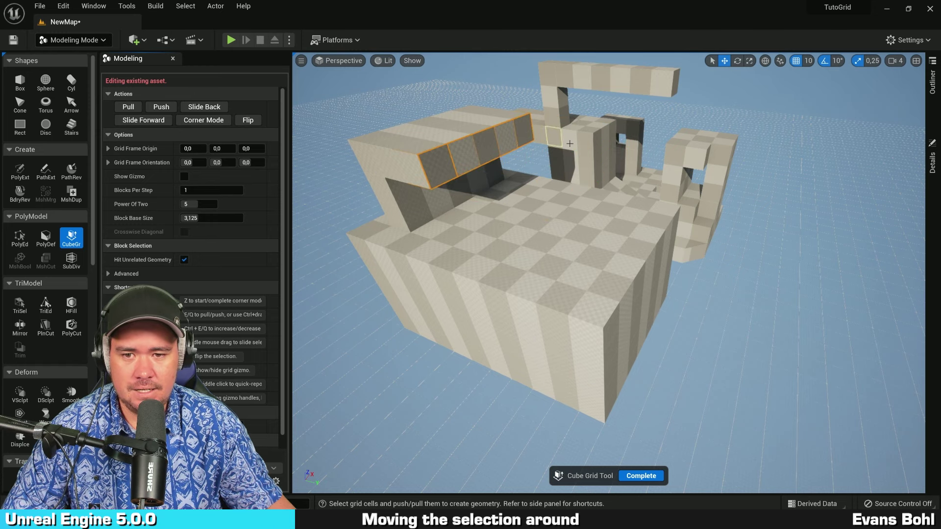
Select five cells along the ledge face and pull them out into a protruding block.
{"action": "right_click_drag", "start_coordinate": [569, 143], "coordinate": [568, 138]}
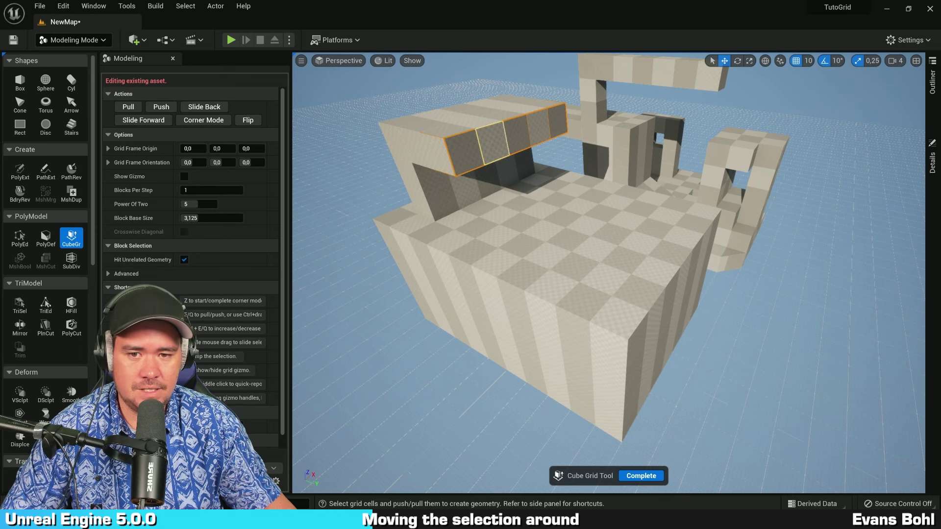
{"action": "left_click_drag", "start_coordinate": [459, 153], "coordinate": [555, 127]}
{"action": "mouse_move", "coordinate": [674, 131]}
{"action": "right_mouse_down"}
{"action": "mouse_move", "coordinate": [706, 132]}
{"action": "mouse_move", "coordinate": [666, 138]}
{"action": "right_mouse_up"}
{"action": "key", "text": "shift+e"}
{"action": "key", "text": "shift+e"}
{"action": "key", "text": "a"}
{"action": "key", "text": "e"}
{"action": "key", "text": "e"}
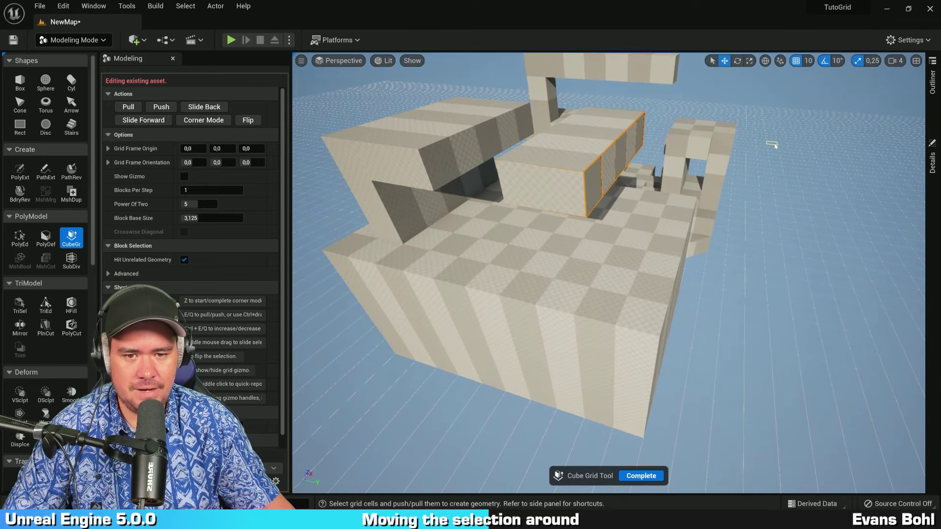
{"action": "right_click_drag", "start_coordinate": [773, 146], "coordinate": [784, 148]}
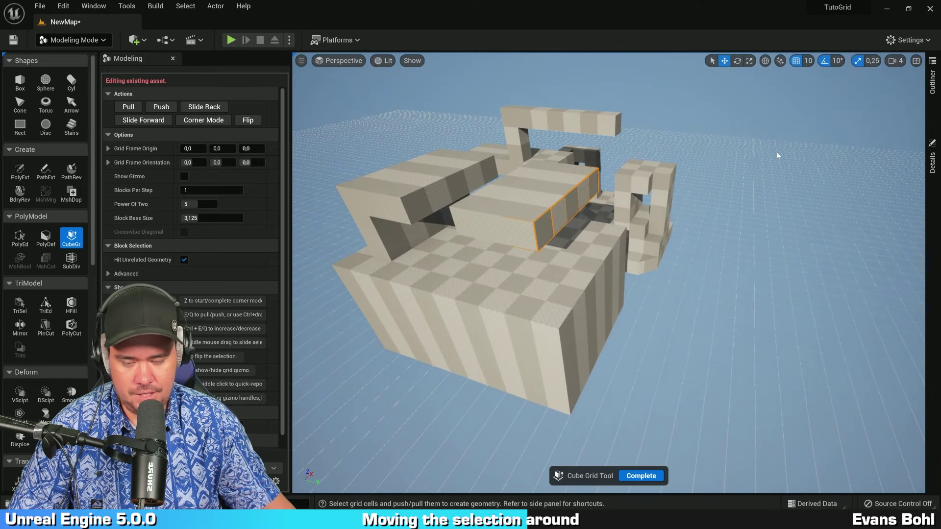
{"action": "key", "text": "e"}
{"action": "key", "text": "e"}
{"action": "key", "text": "e"}
{"action": "key", "text": "e"}
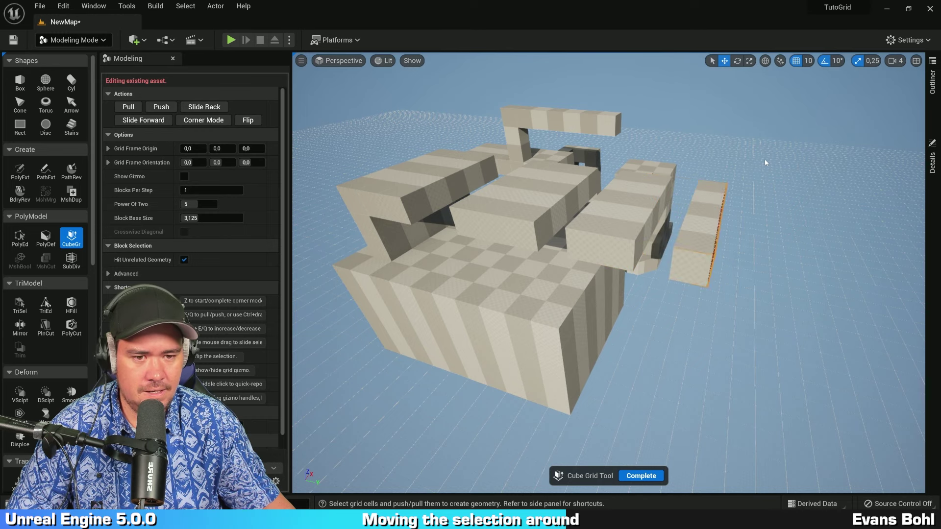
{"action": "key", "text": "e"}
Move the selection to the cell beside the block, flip it, and extrude a block.
{"action": "right_click_drag", "start_coordinate": [779, 155], "coordinate": [802, 162]}
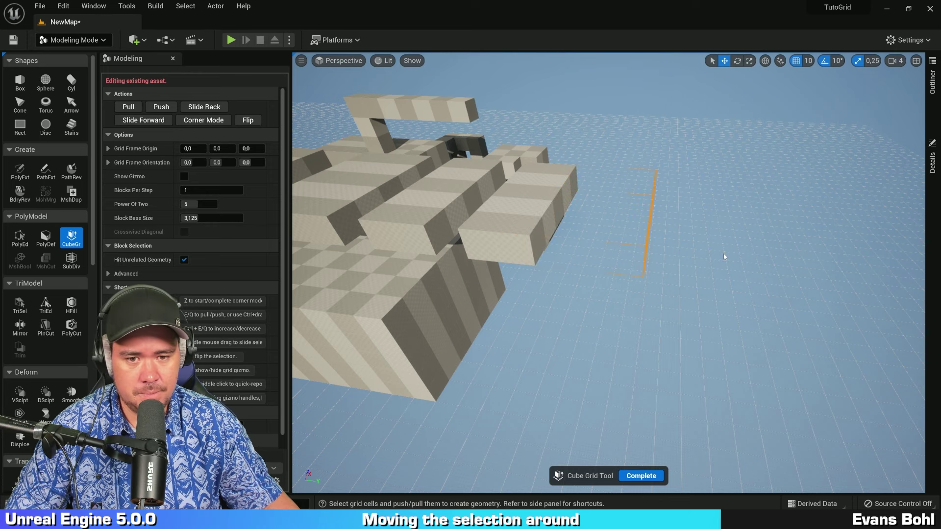
{"action": "left_click", "coordinate": [724, 256]}
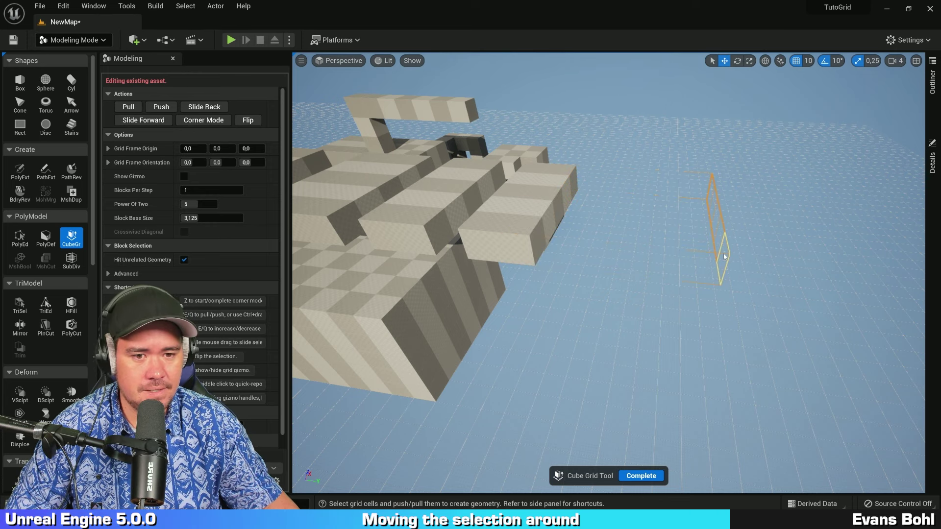
{"action": "left_click", "coordinate": [242, 120]}
{"action": "right_click_drag", "start_coordinate": [778, 177], "coordinate": [745, 172]}
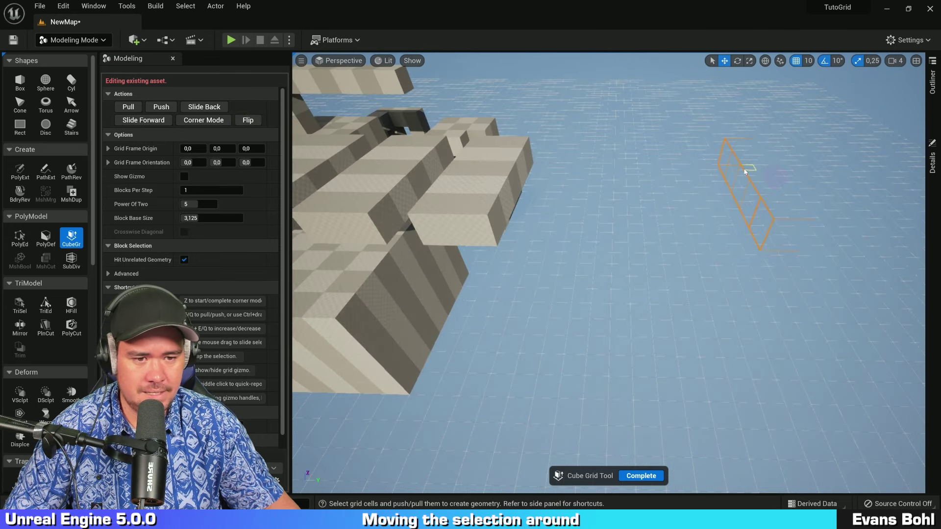
{"action": "right_click_drag", "start_coordinate": [628, 151], "coordinate": [696, 171]}
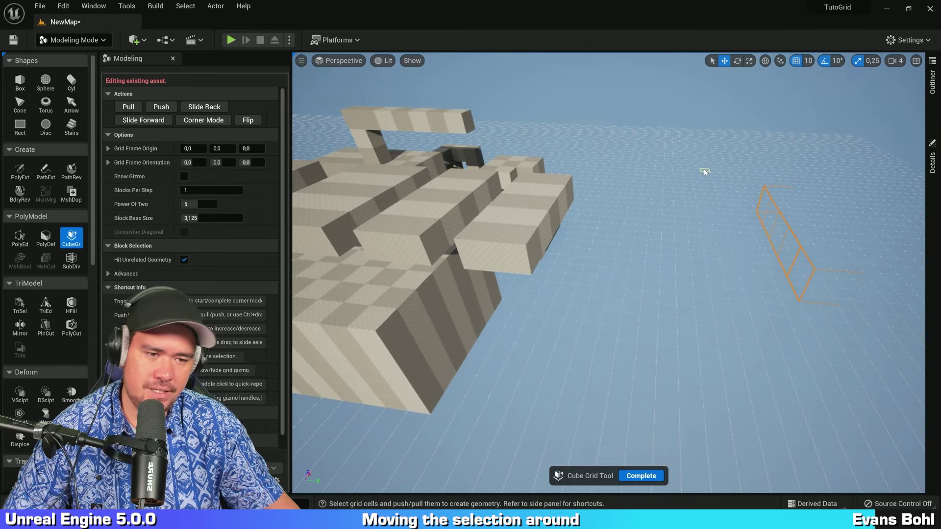
{"action": "key", "text": "e"}
{"action": "key", "text": "e"}
{"action": "key", "text": "e"}
{"action": "key", "text": "e"}
{"action": "key", "text": "e"}
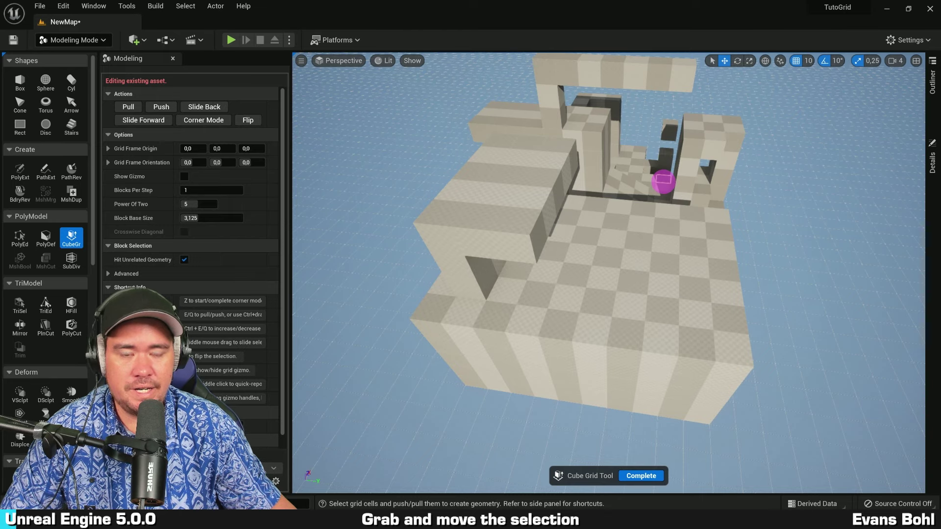
Move a selected patch of cells onto the wall opening and pull one block to fill it.
{"action": "right_click_drag", "start_coordinate": [664, 182], "coordinate": [661, 180]}
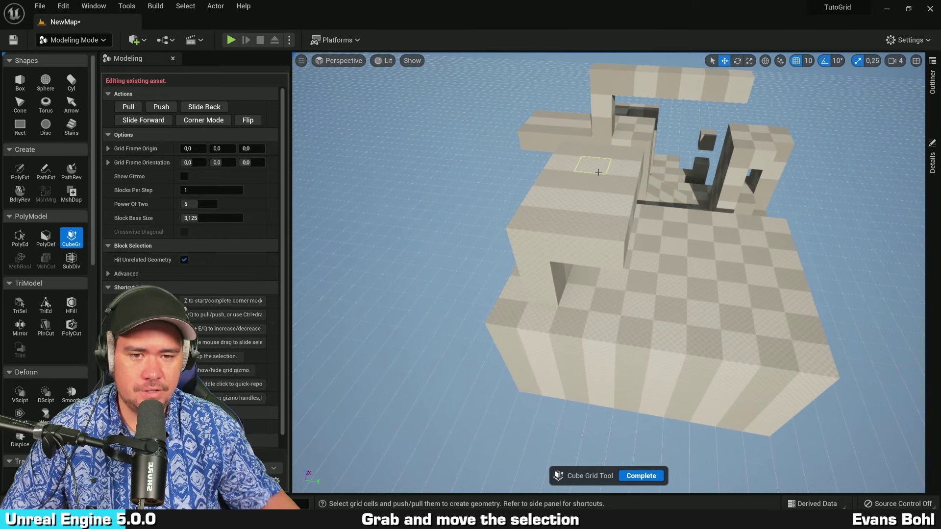
{"action": "left_click_drag", "start_coordinate": [575, 148], "coordinate": [605, 220]}
{"action": "mouse_move", "coordinate": [706, 218]}
{"action": "right_mouse_down"}
{"action": "mouse_move", "coordinate": [741, 224]}
{"action": "mouse_move", "coordinate": [751, 253]}
{"action": "right_mouse_up"}
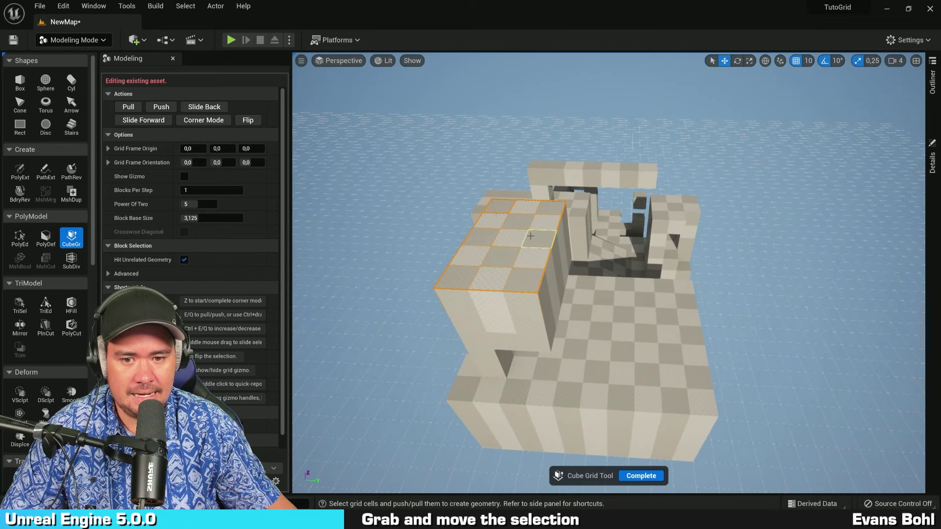
{"action": "middle_click_drag", "start_coordinate": [515, 236], "coordinate": [594, 236]}
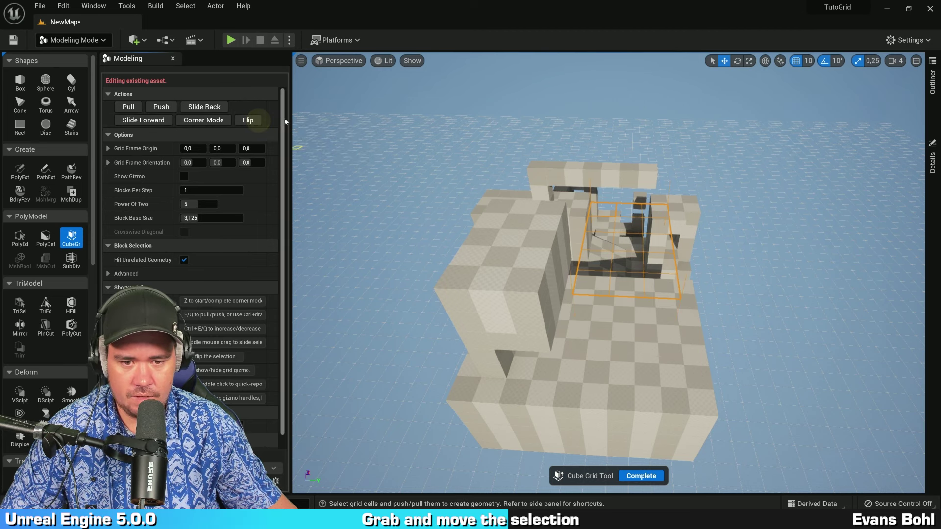
{"action": "key", "text": "e"}
{"action": "right_click_drag", "start_coordinate": [731, 211], "coordinate": [733, 245]}
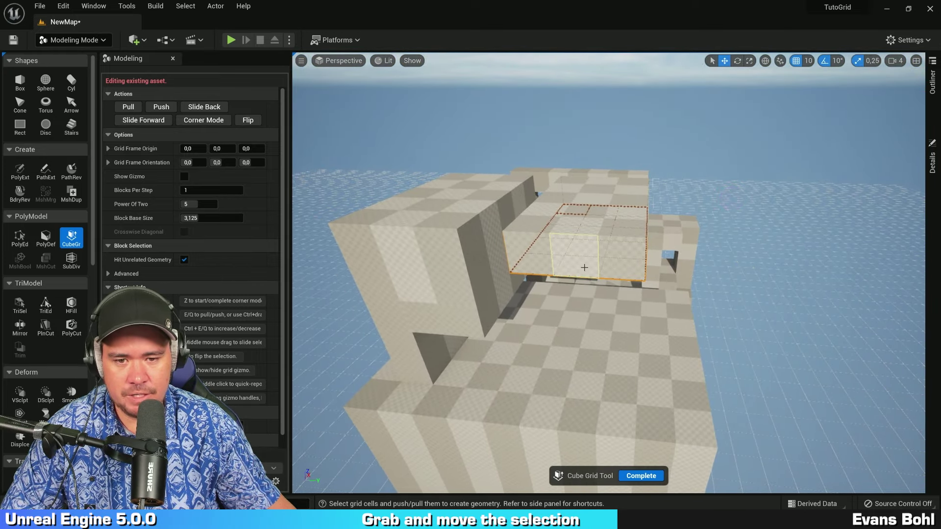
{"action": "left_click_drag", "start_coordinate": [595, 304], "coordinate": [598, 301], "text": "alt"}
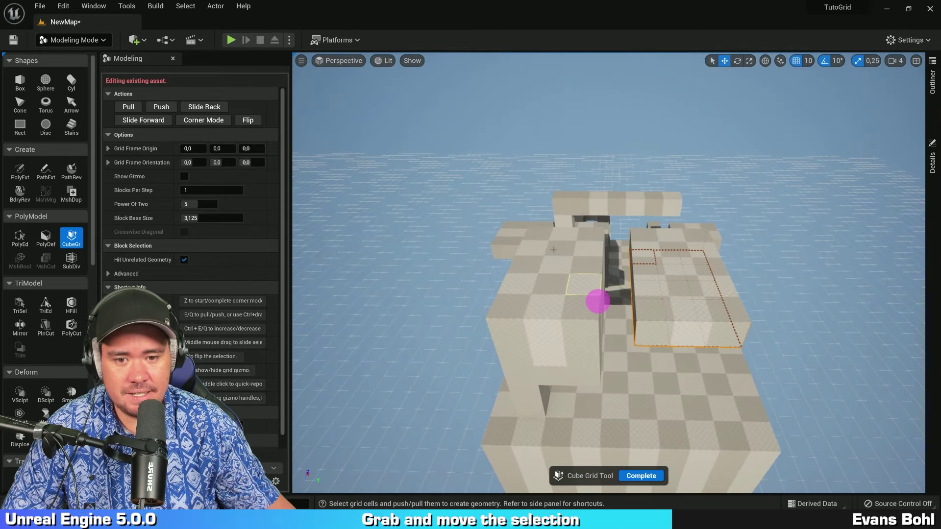
Select cells on the left block, slide them right, and raise them into a new block.
{"action": "left_click_drag", "start_coordinate": [535, 237], "coordinate": [580, 300]}
{"action": "middle_click_drag", "start_coordinate": [585, 284], "coordinate": [632, 285]}
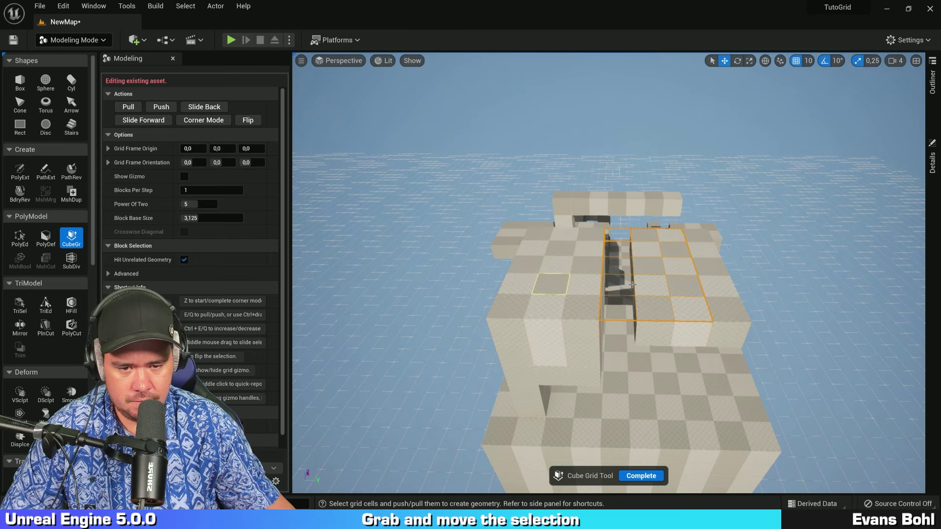
{"action": "key", "text": "e"}
{"action": "right_click_drag", "start_coordinate": [779, 267], "coordinate": [781, 265]}
{"action": "key", "text": "d"}
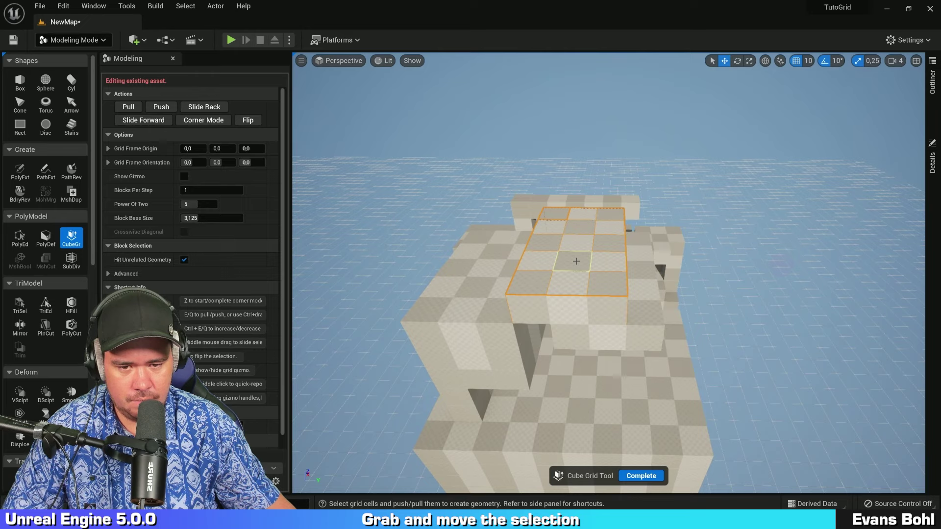
{"action": "middle_click_drag", "start_coordinate": [576, 261], "coordinate": [679, 261]}
{"action": "key", "text": "e"}
{"action": "right_click_drag", "start_coordinate": [772, 256], "coordinate": [773, 252]}
{"action": "key", "text": "d"}
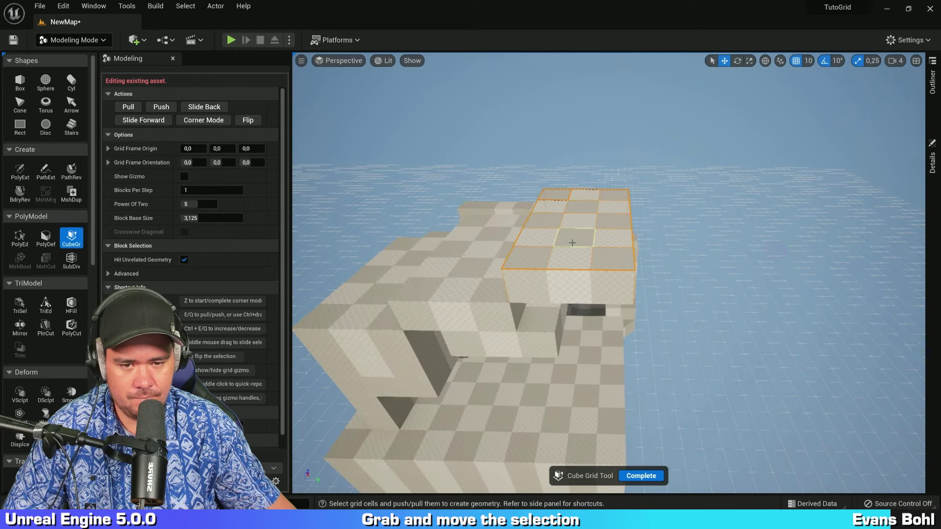
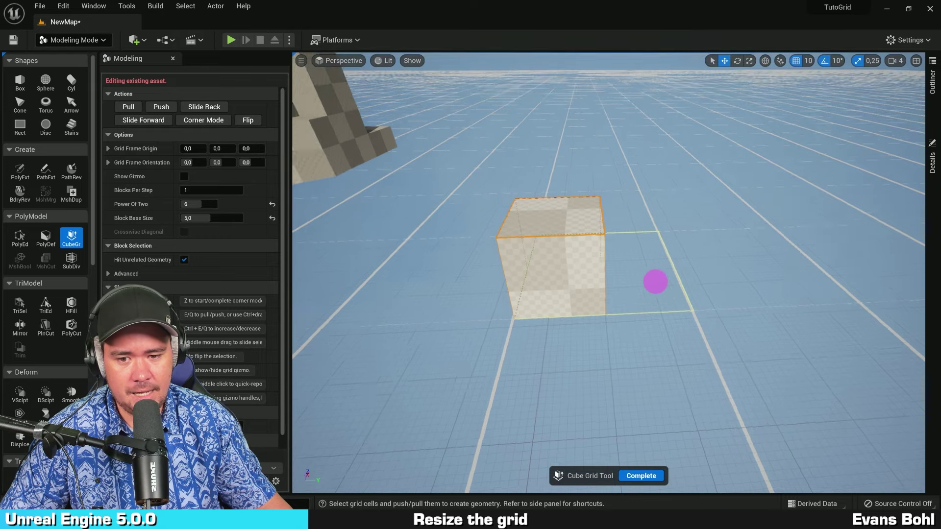
Shrink the grid block size two steps and pull a cell up into a small cube.
{"action": "left_click", "coordinate": [625, 252]}
{"action": "mouse_move", "coordinate": [625, 252]}
{"action": "right_mouse_down"}
{"action": "mouse_move", "coordinate": [790, 227]}
{"action": "mouse_move", "coordinate": [536, 223]}
{"action": "right_mouse_up"}
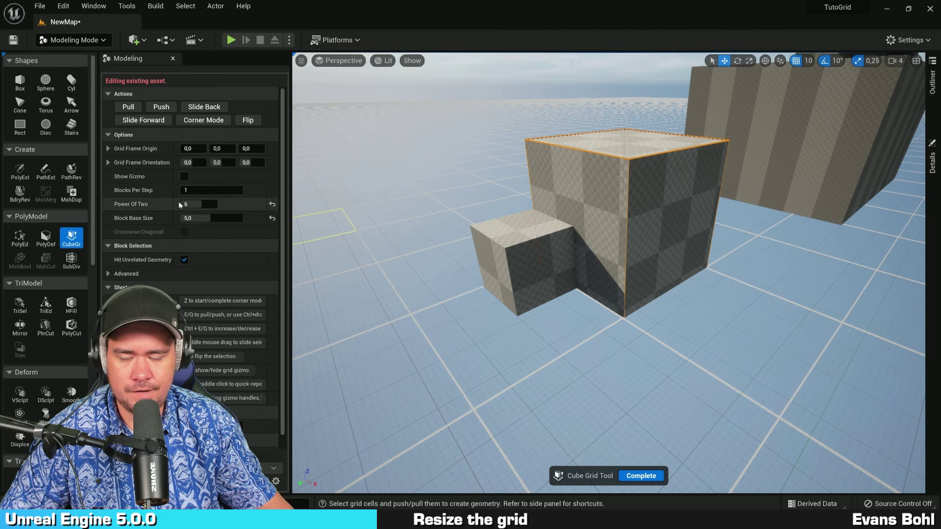
{"action": "left_click", "coordinate": [247, 209]}
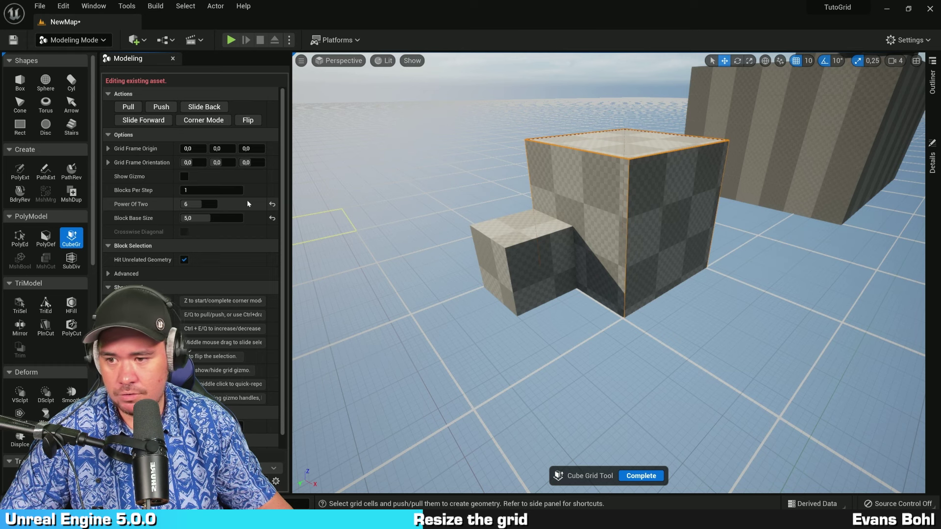
{"action": "key", "text": "ctrl+q"}
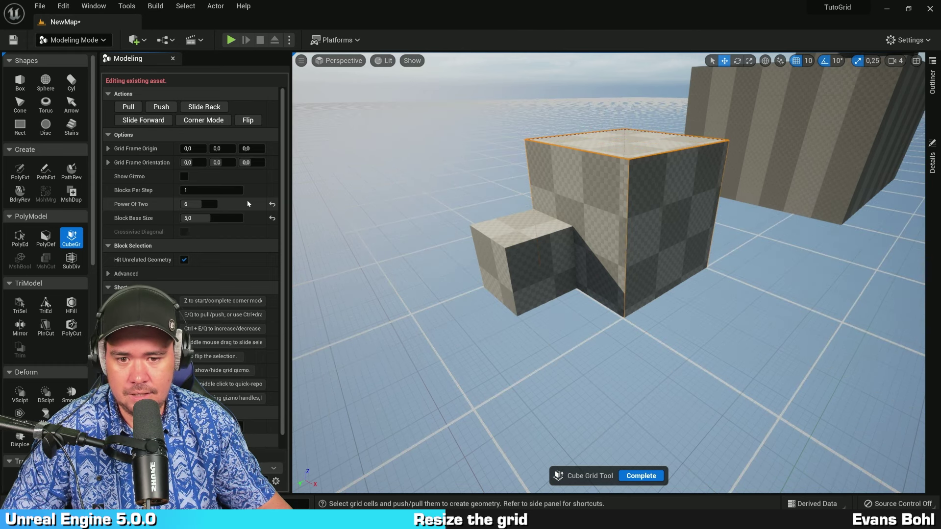
{"action": "key", "text": "ctrl+q"}
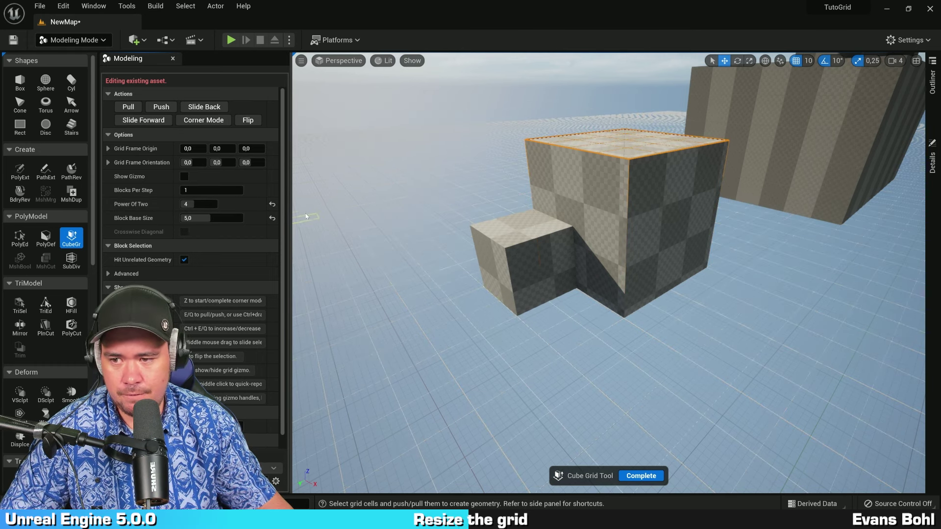
{"action": "key", "text": "a"}
{"action": "right_click_drag", "start_coordinate": [508, 301], "coordinate": [532, 299]}
{"action": "mouse_move", "coordinate": [693, 327]}
{"action": "right_mouse_down"}
{"action": "mouse_move", "coordinate": [627, 322]}
{"action": "mouse_move", "coordinate": [704, 317]}
{"action": "mouse_move", "coordinate": [696, 314]}
{"action": "right_mouse_up"}
{"action": "key", "text": "d"}
{"action": "key", "text": "e"}
{"action": "key", "text": "d"}
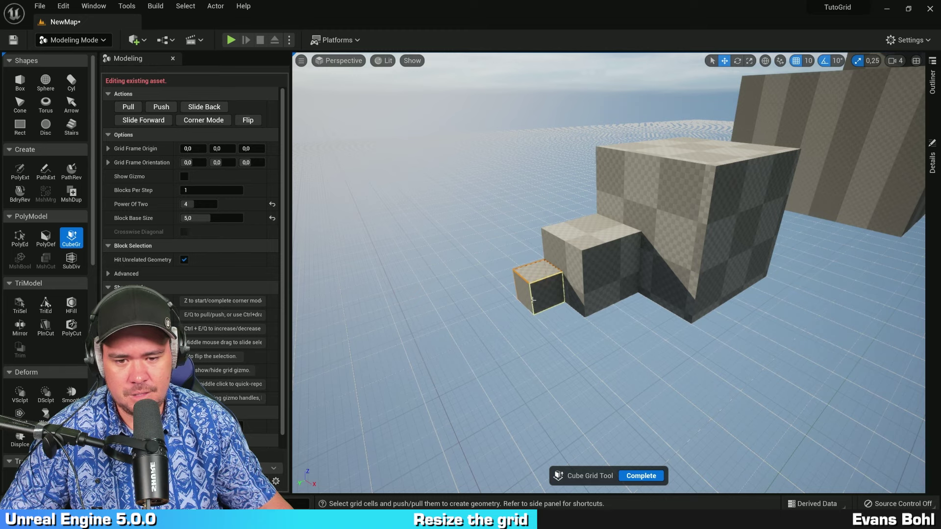
{"action": "right_click_drag", "start_coordinate": [713, 267], "coordinate": [824, 312]}
Enlarge the grid block size two steps and pull a cell up into a tall block.
{"action": "key", "text": "ctrl+e"}
{"action": "key", "text": "ctrl+e"}
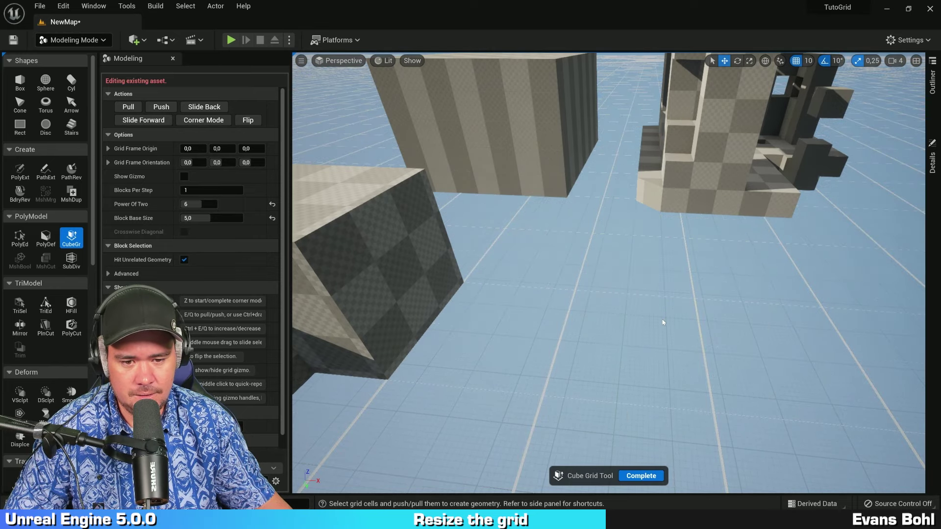
{"action": "key", "text": "ctrl+e"}
{"action": "right_click_drag", "start_coordinate": [777, 311], "coordinate": [707, 326]}
{"action": "left_click", "coordinate": [650, 312]}
{"action": "key", "text": "e"}
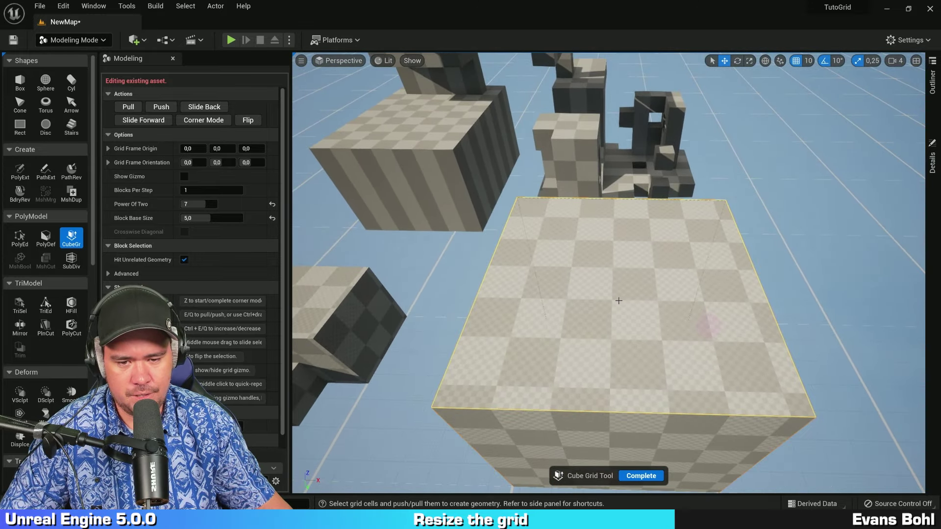
Shrink the blocks twice, select a 2x2 patch, and raise it two steps into a wall.
{"action": "key", "text": "ctrl+q"}
{"action": "key", "text": "ctrl+q"}
{"action": "left_click_drag", "start_coordinate": [589, 257], "coordinate": [664, 295]}
{"action": "key", "text": "ctrl+q"}
{"action": "mouse_move", "coordinate": [801, 302]}
{"action": "right_mouse_down"}
{"action": "mouse_move", "coordinate": [806, 267]}
{"action": "mouse_move", "coordinate": [800, 317]}
{"action": "right_mouse_up"}
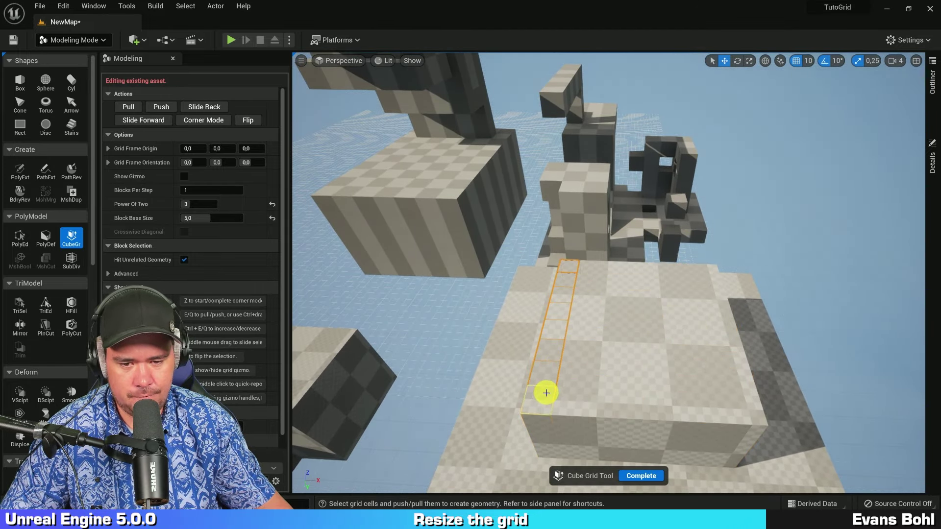
{"action": "key", "text": "e"}
{"action": "key", "text": "e"}
{"action": "key", "text": "e"}
{"action": "key", "text": "e"}
{"action": "key", "text": "e"}
{"action": "key", "text": "e"}
{"action": "key", "text": "d"}
{"action": "right_click_drag", "start_coordinate": [698, 303], "coordinate": [584, 280]}
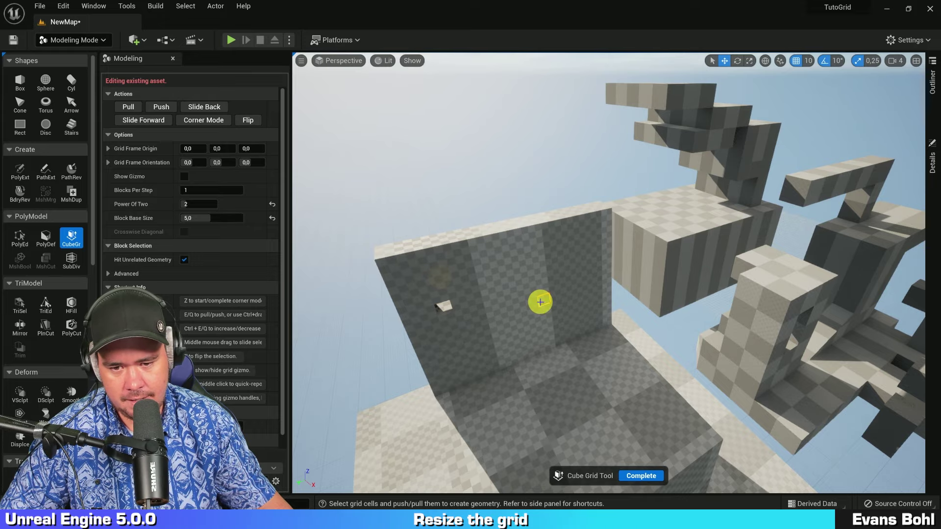
Push a cell fully through the wall to punch a hole.
{"action": "key", "text": "q"}
{"action": "key", "text": "q"}
{"action": "right_click_drag", "start_coordinate": [545, 309], "coordinate": [490, 253]}
{"action": "key", "text": "q"}
{"action": "left_click", "coordinate": [473, 221]}
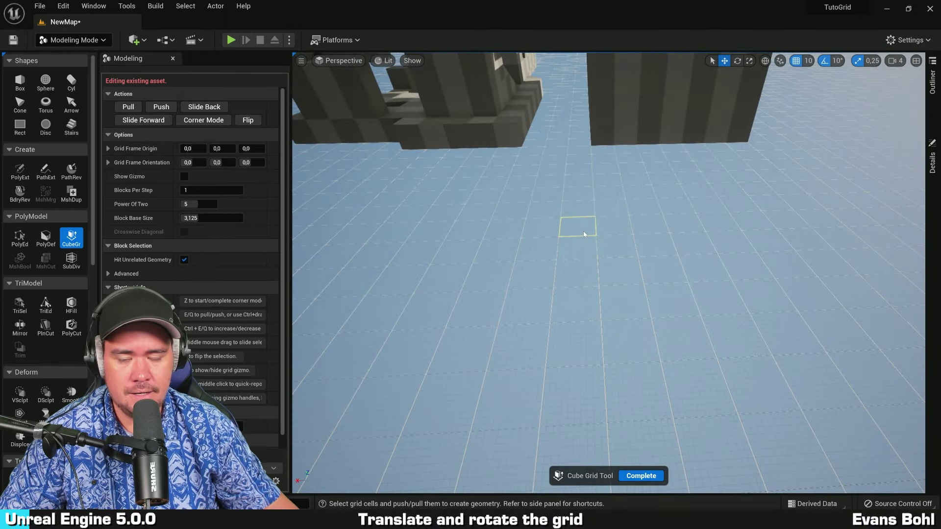
Pull a 3x3 patch of cells up into a block on empty ground.
{"action": "right_click_drag", "start_coordinate": [601, 242], "coordinate": [603, 235]}
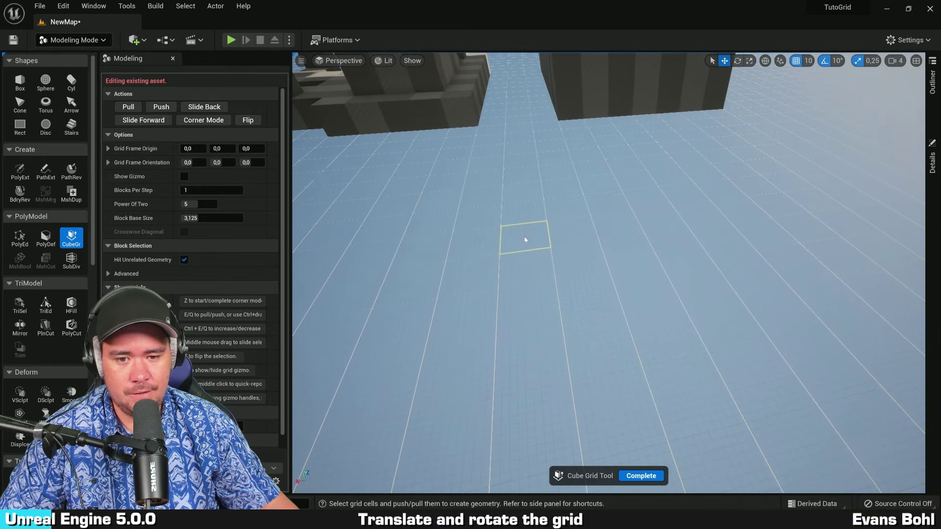
{"action": "key", "text": "e"}
{"action": "key", "text": "e"}
{"action": "mouse_move", "coordinate": [728, 266]}
{"action": "right_mouse_down"}
{"action": "mouse_move", "coordinate": [723, 250]}
{"action": "mouse_move", "coordinate": [716, 260]}
{"action": "right_mouse_up"}
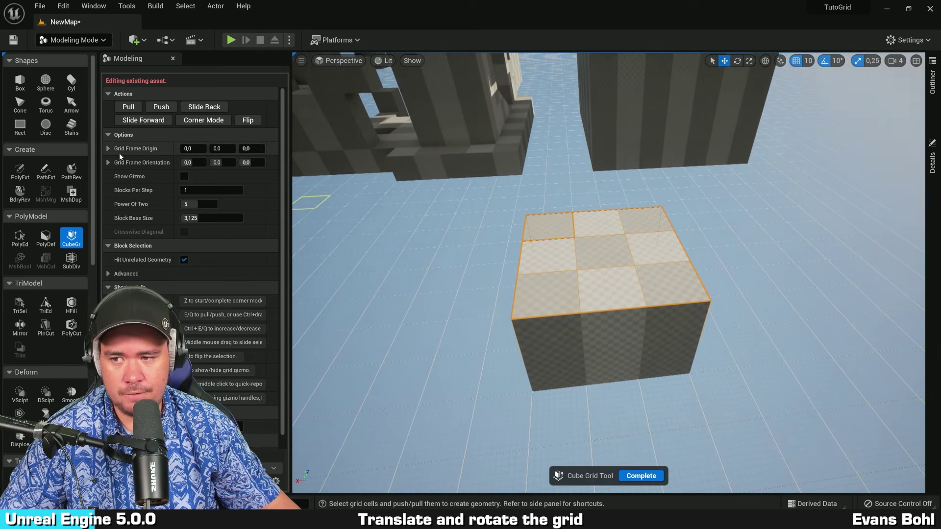
Offset the Grid Frame Origin X to about 56.35 and extrude the selected cells two blocks.
{"action": "left_click", "coordinate": [108, 149]}
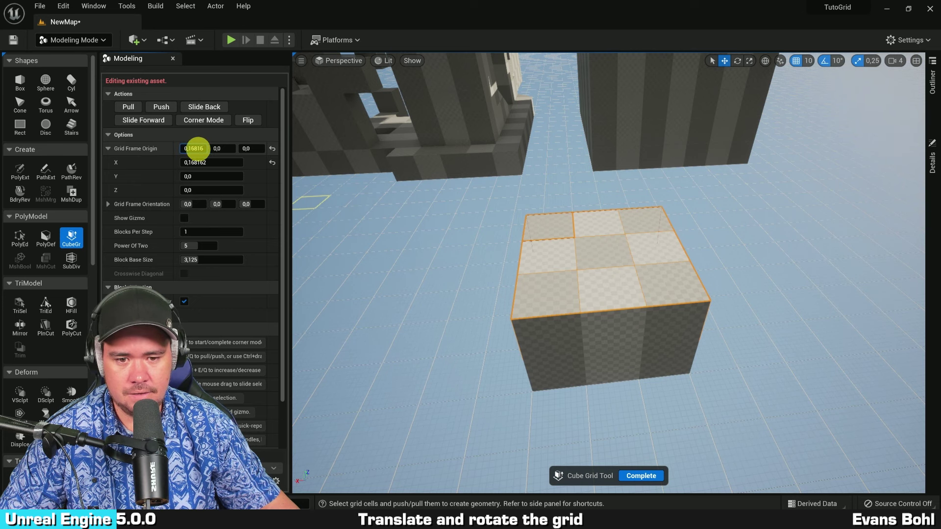
{"action": "left_click_drag", "start_coordinate": [246, 148], "coordinate": [438, 166]}
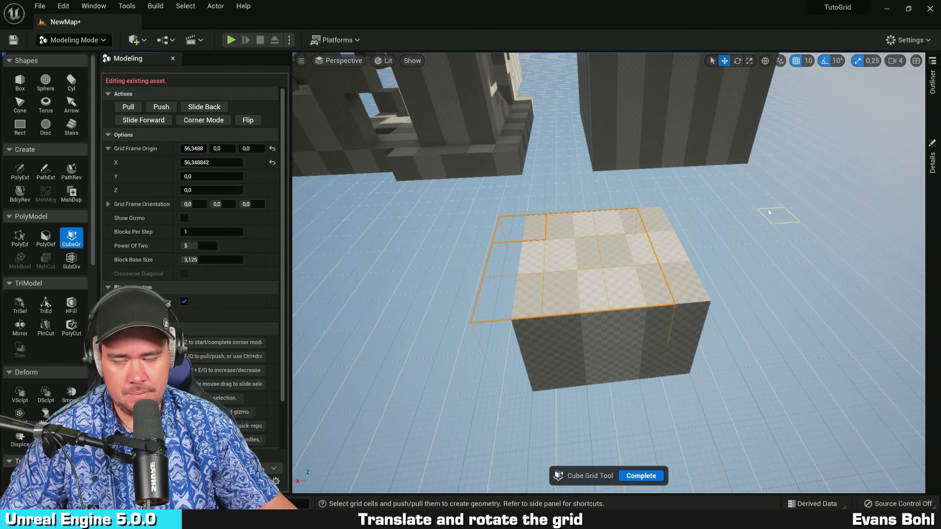
{"action": "key", "text": "e"}
{"action": "key", "text": "e"}
{"action": "left_click_drag", "start_coordinate": [755, 211], "coordinate": [687, 209], "text": "alt"}
{"action": "right_click_drag", "start_coordinate": [687, 209], "coordinate": [694, 227]}
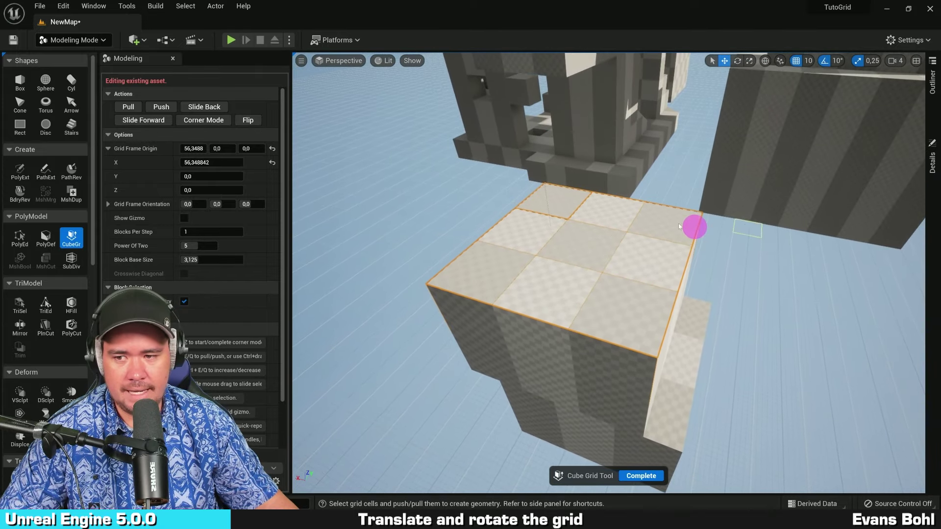
Rotate the grid 30° around Z and select cells across the block top.
{"action": "left_click", "coordinate": [109, 205]}
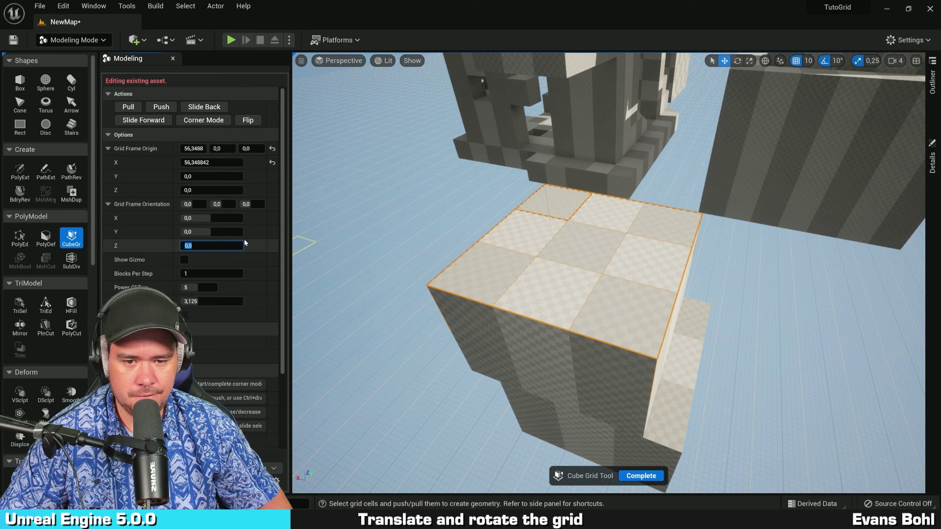
{"action": "type", "text": "30"}
{"action": "key", "text": "Return"}
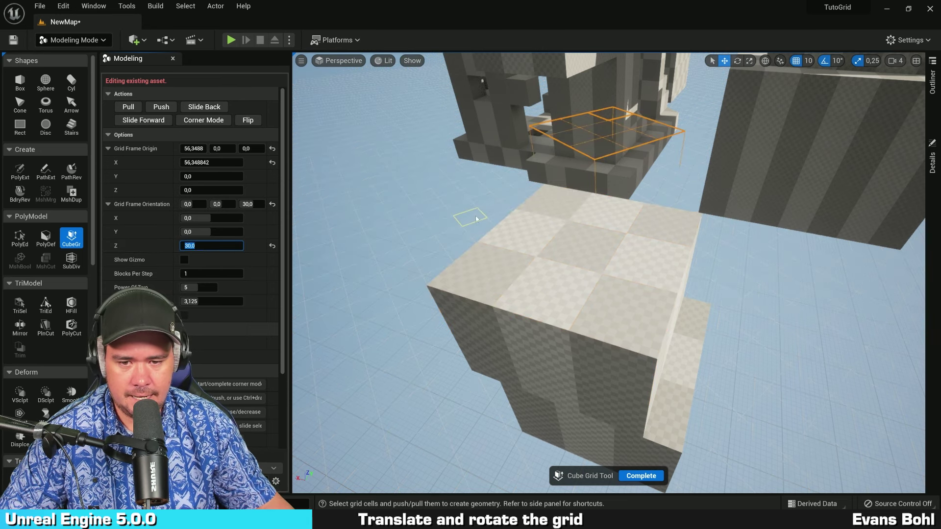
{"action": "left_click_drag", "start_coordinate": [461, 218], "coordinate": [724, 301]}
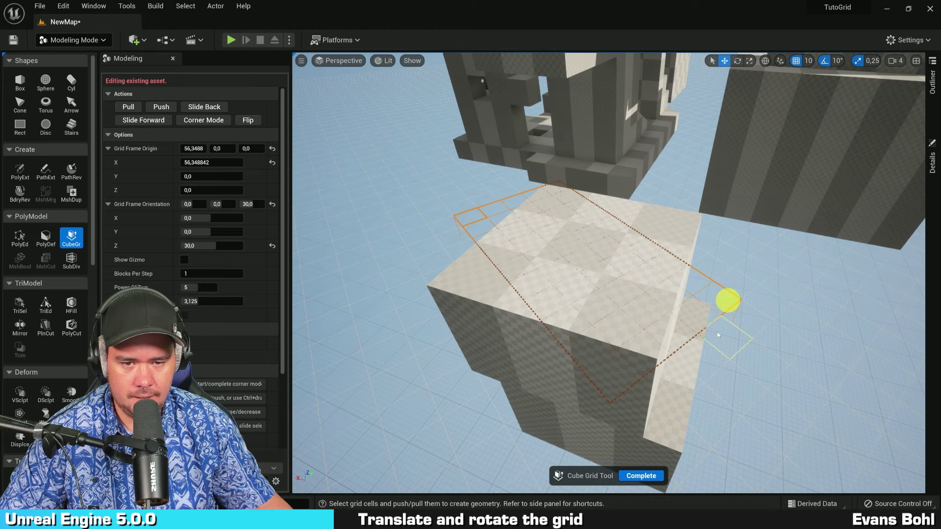
{"action": "mouse_move", "coordinate": [707, 346]}
{"action": "right_mouse_down"}
{"action": "mouse_move", "coordinate": [806, 302]}
{"action": "mouse_move", "coordinate": [684, 378]}
{"action": "right_mouse_up"}
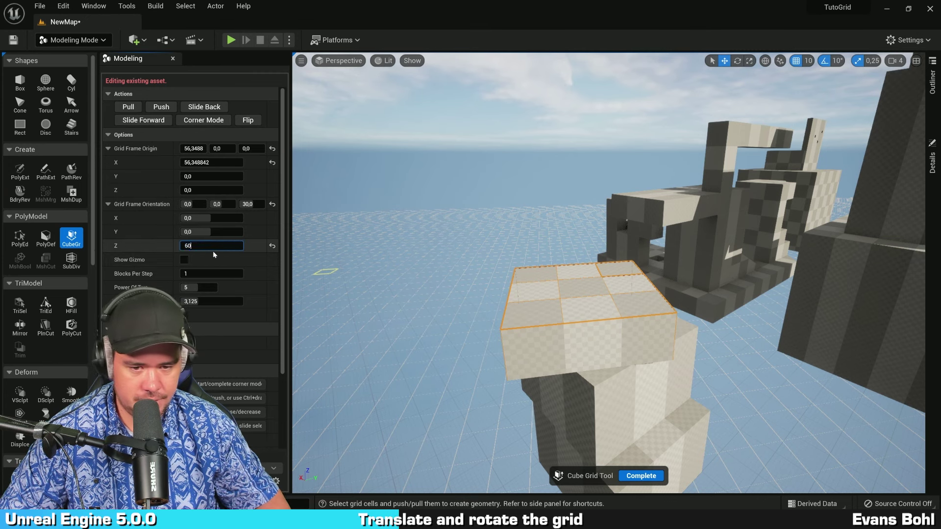
Change the Z rotation to 60° and select cells on the pale block.
{"action": "key", "text": "Return"}
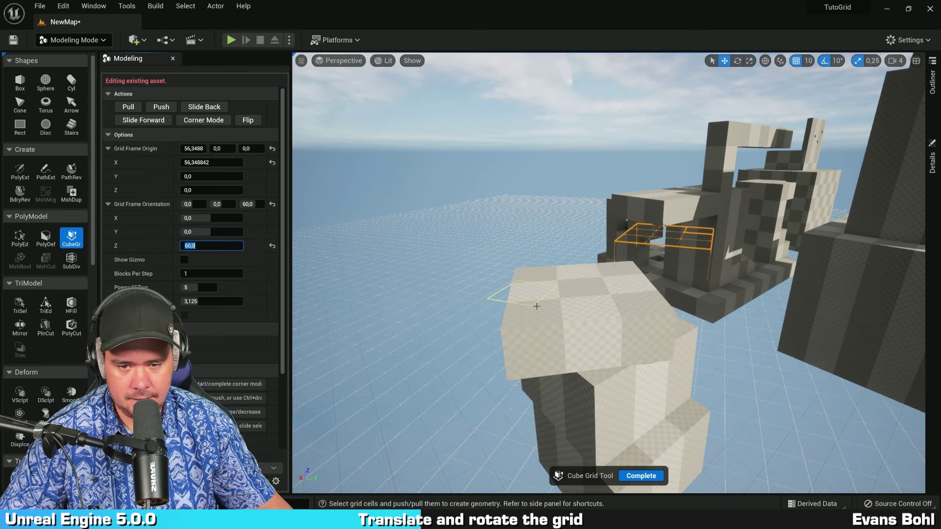
{"action": "left_click_drag", "start_coordinate": [529, 299], "coordinate": [586, 331]}
{"action": "key", "text": "w"}
{"action": "mouse_move", "coordinate": [676, 346]}
{"action": "right_mouse_down"}
{"action": "mouse_move", "coordinate": [740, 325]}
{"action": "mouse_move", "coordinate": [649, 336]}
{"action": "mouse_move", "coordinate": [701, 321]}
{"action": "mouse_move", "coordinate": [883, 314]}
{"action": "mouse_move", "coordinate": [934, 328]}
{"action": "mouse_move", "coordinate": [938, 353]}
{"action": "mouse_move", "coordinate": [704, 348]}
{"action": "mouse_move", "coordinate": [718, 340]}
{"action": "mouse_move", "coordinate": [687, 334]}
{"action": "right_mouse_up"}
{"action": "key", "text": "s"}
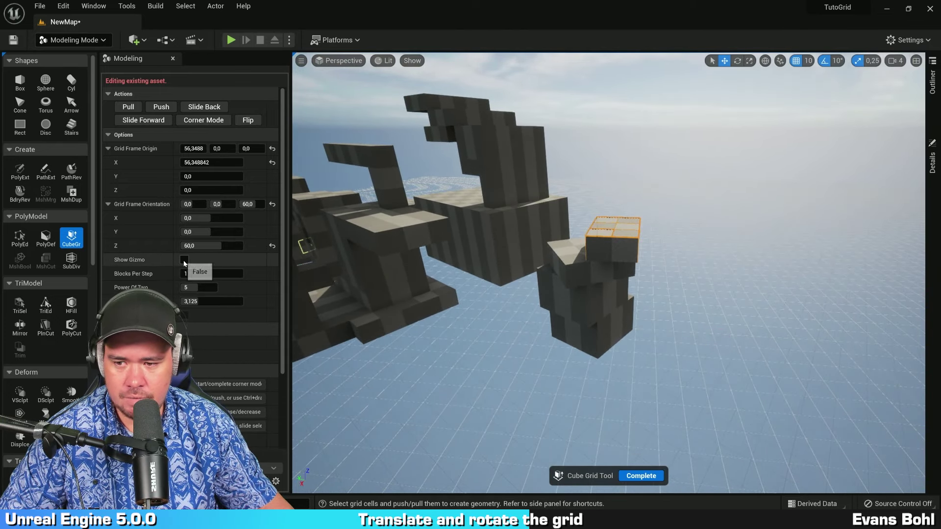
{"action": "mouse_move", "coordinate": [716, 267]}
{"action": "right_mouse_down"}
{"action": "mouse_move", "coordinate": [654, 250]}
{"action": "mouse_move", "coordinate": [535, 262]}
{"action": "mouse_move", "coordinate": [696, 307]}
{"action": "right_mouse_up"}
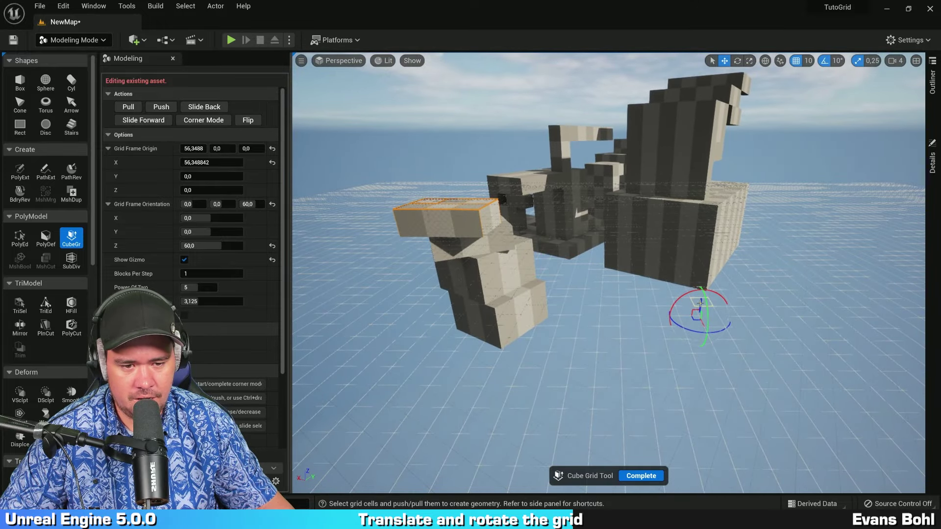
Raise the grid to height 290, slide and tilt it, then pull cells into a block.
{"action": "mouse_move", "coordinate": [699, 303]}
{"action": "left_mouse_down"}
{"action": "mouse_move", "coordinate": [703, 204]}
{"action": "mouse_move", "coordinate": [702, 247]}
{"action": "mouse_move", "coordinate": [525, 260]}
{"action": "left_mouse_up"}
{"action": "right_click_drag", "start_coordinate": [609, 263], "coordinate": [505, 265]}
{"action": "left_click_drag", "start_coordinate": [585, 251], "coordinate": [566, 270]}
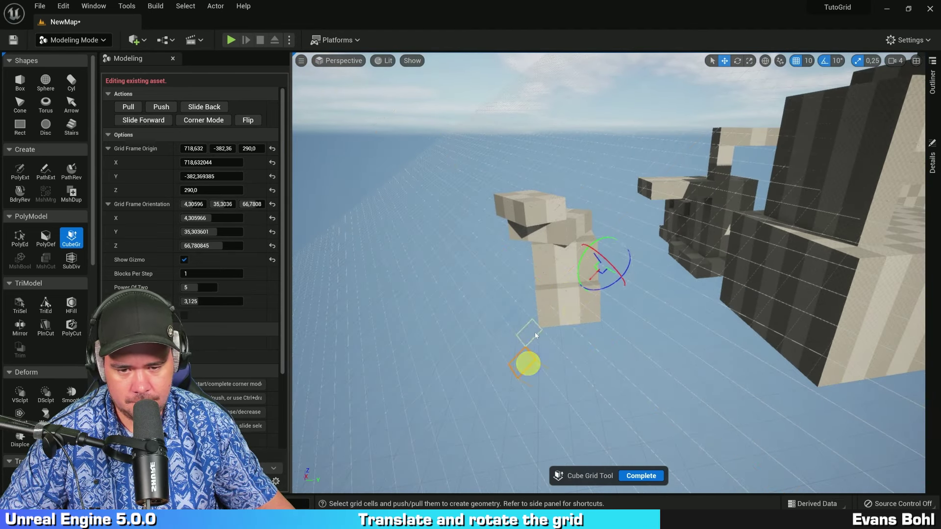
{"action": "key", "text": "e"}
{"action": "key", "text": "e"}
{"action": "key", "text": "e"}
{"action": "key", "text": "e"}
{"action": "key", "text": "e"}
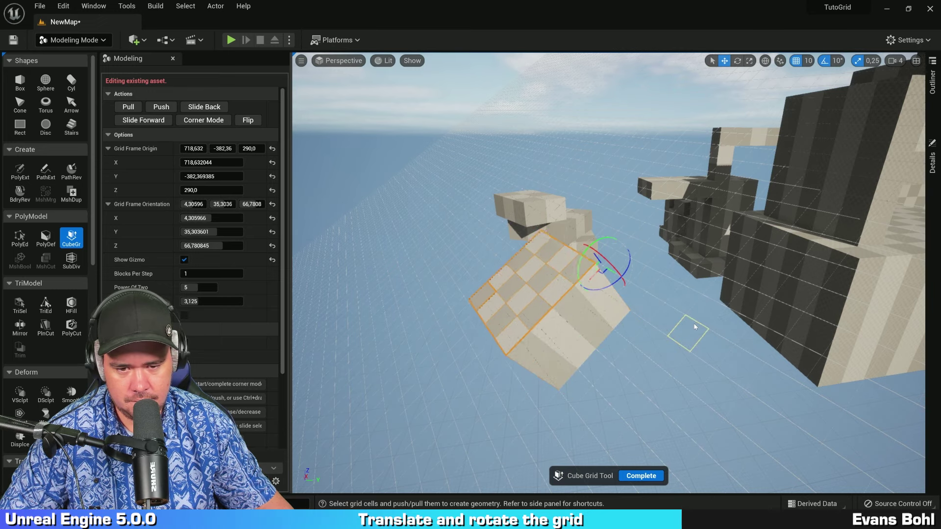
{"action": "mouse_move", "coordinate": [628, 325]}
{"action": "right_mouse_down"}
{"action": "mouse_move", "coordinate": [677, 316]}
{"action": "mouse_move", "coordinate": [865, 319]}
{"action": "right_mouse_up"}
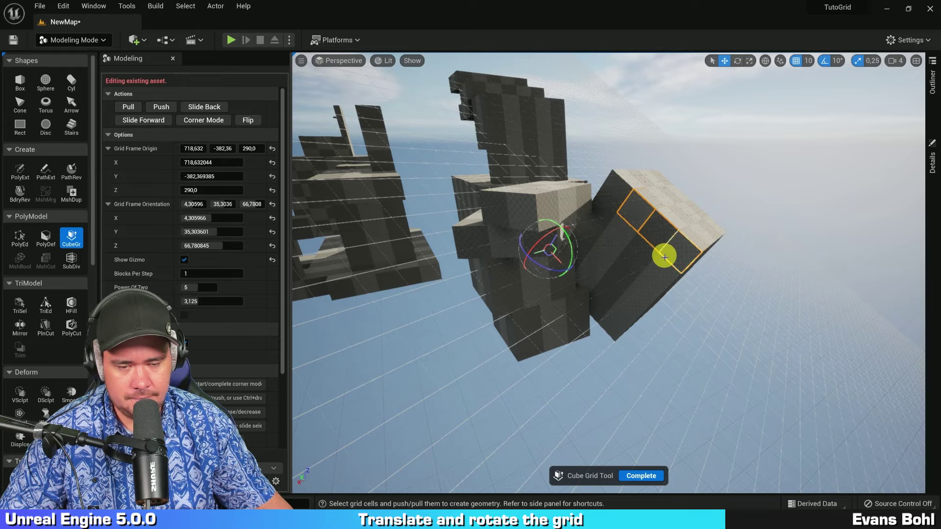
Hide the grid gizmo and reset the Grid Frame Origin to 0,0,0.
{"action": "right_click_drag", "start_coordinate": [705, 314], "coordinate": [490, 317]}
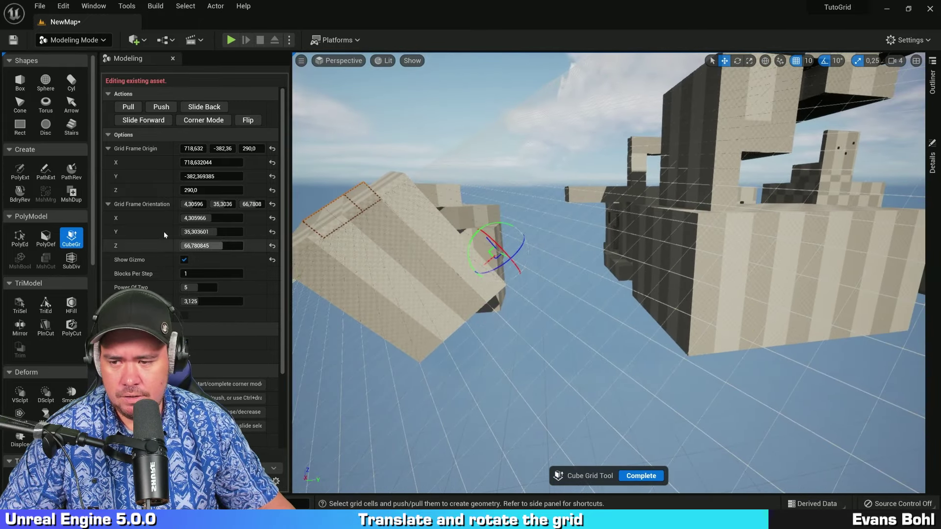
{"action": "left_click", "coordinate": [187, 261]}
{"action": "mouse_move", "coordinate": [564, 282]}
{"action": "right_mouse_down"}
{"action": "mouse_move", "coordinate": [605, 279]}
{"action": "mouse_move", "coordinate": [540, 286]}
{"action": "mouse_move", "coordinate": [512, 273]}
{"action": "mouse_move", "coordinate": [622, 273]}
{"action": "mouse_move", "coordinate": [731, 291]}
{"action": "mouse_move", "coordinate": [751, 284]}
{"action": "mouse_move", "coordinate": [511, 287]}
{"action": "right_mouse_up"}
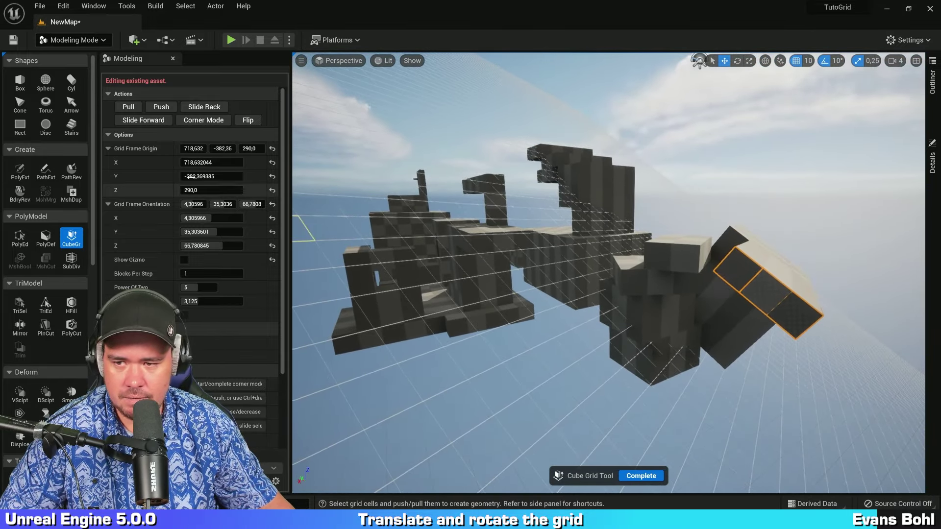
{"action": "left_click", "coordinate": [272, 149]}
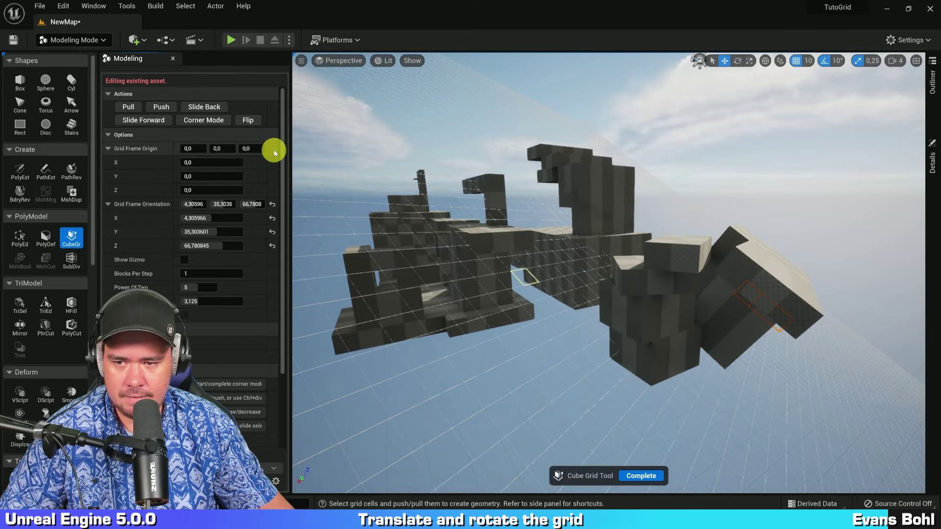
Reset the grid orientation to 0,0,0 and complete the Cube Grid edit.
{"action": "left_click", "coordinate": [273, 205]}
{"action": "mouse_move", "coordinate": [487, 279]}
{"action": "right_mouse_down"}
{"action": "mouse_move", "coordinate": [273, 284]}
{"action": "mouse_move", "coordinate": [252, 292]}
{"action": "right_mouse_up"}
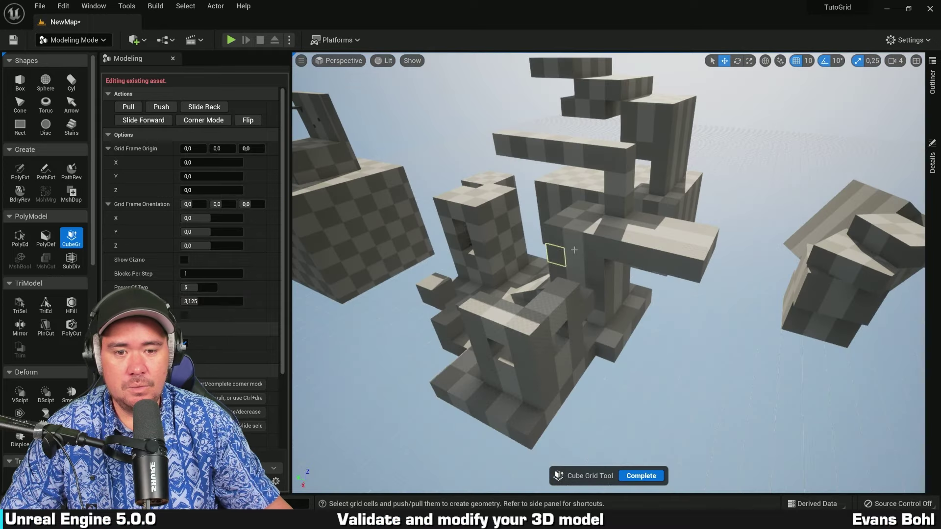
{"action": "mouse_move", "coordinate": [575, 250]}
{"action": "right_mouse_down"}
{"action": "mouse_move", "coordinate": [551, 256]}
{"action": "mouse_move", "coordinate": [657, 233]}
{"action": "mouse_move", "coordinate": [710, 246]}
{"action": "mouse_move", "coordinate": [562, 233]}
{"action": "mouse_move", "coordinate": [623, 354]}
{"action": "right_mouse_up"}
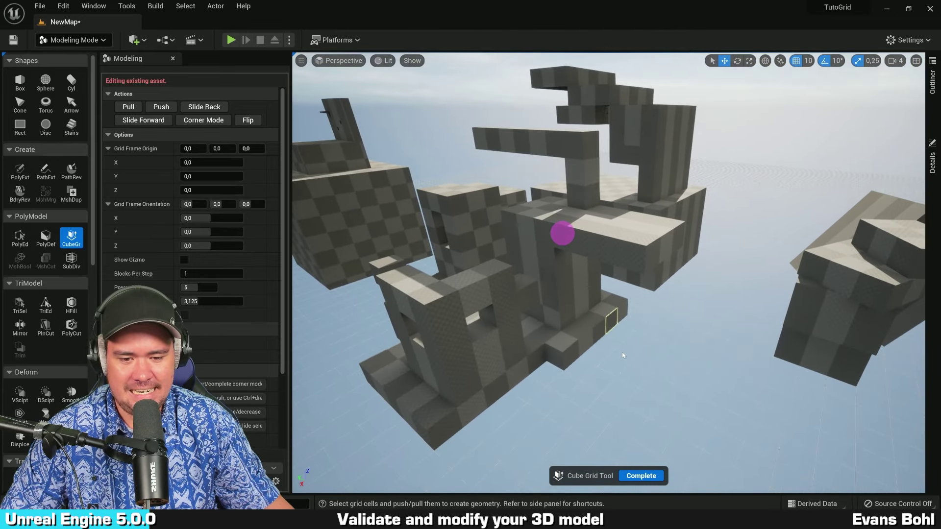
{"action": "left_click", "coordinate": [641, 476]}
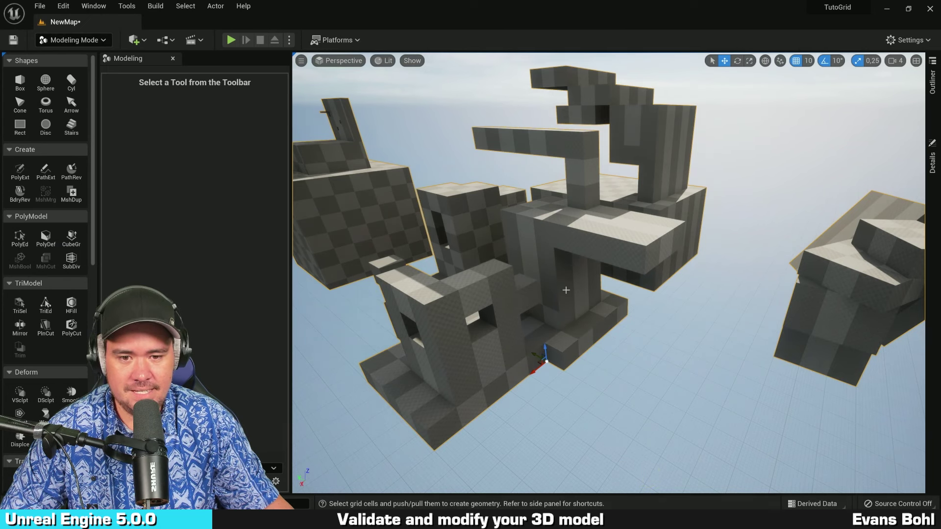
Open the scene actor list and widen its name column.
{"action": "left_click", "coordinate": [929, 94]}
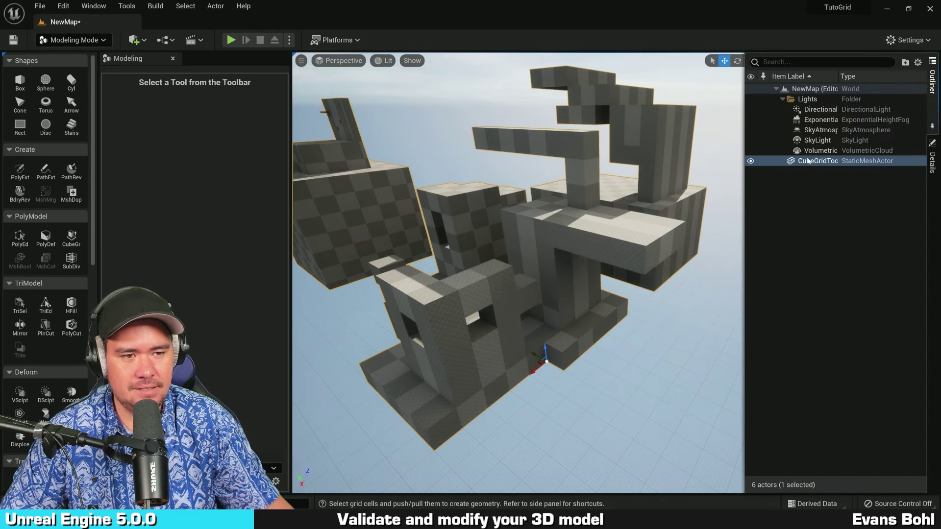
{"action": "mouse_move", "coordinate": [839, 76]}
{"action": "left_mouse_down"}
{"action": "mouse_move", "coordinate": [861, 78]}
{"action": "mouse_move", "coordinate": [823, 78]}
{"action": "left_mouse_up"}
{"action": "left_click_drag", "start_coordinate": [533, 226], "coordinate": [683, 252], "text": "alt"}
{"action": "right_click_drag", "start_coordinate": [683, 251], "coordinate": [682, 251]}
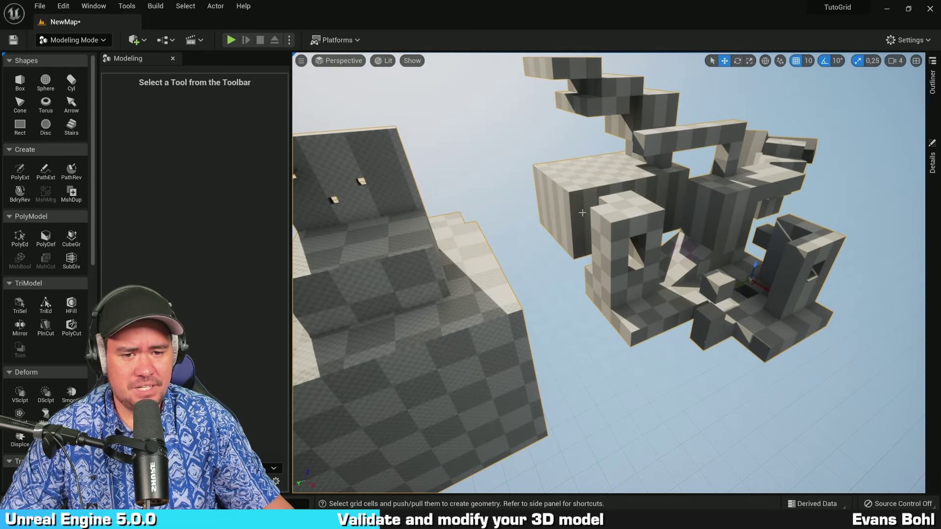
Assign MI_PrototypeGrid_Gray to the mesh's Element 0 and reopen Cube Grid editing.
{"action": "left_click", "coordinate": [931, 169]}
{"action": "left_click", "coordinate": [888, 334]}
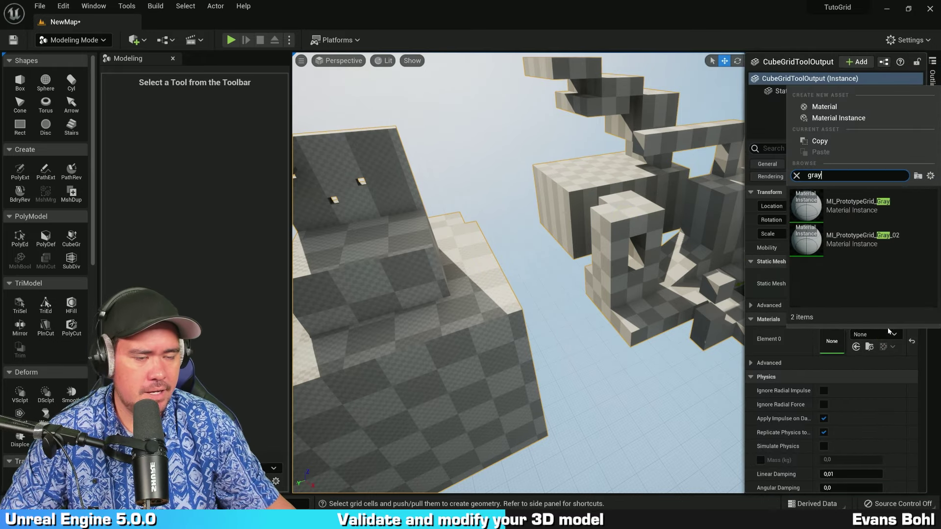
{"action": "left_click", "coordinate": [862, 209]}
{"action": "right_click_drag", "start_coordinate": [617, 279], "coordinate": [454, 278]}
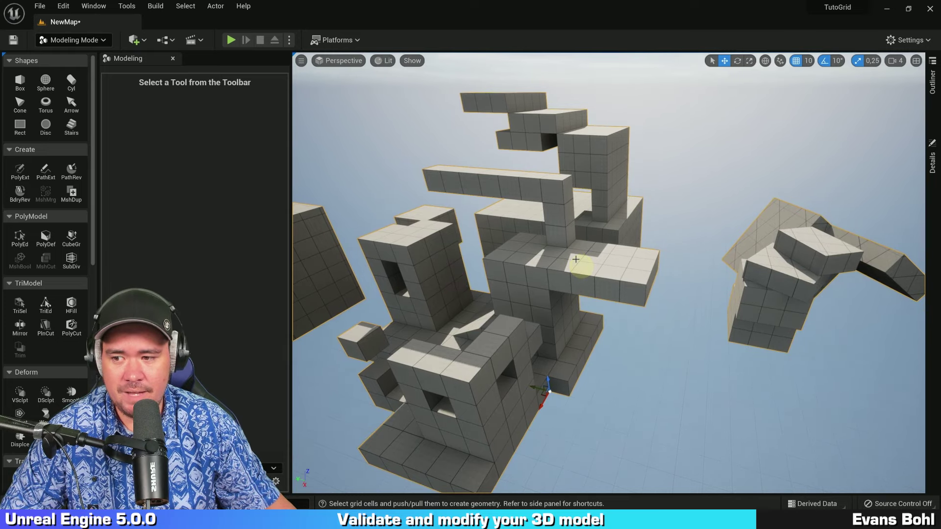
{"action": "left_click", "coordinate": [75, 242]}
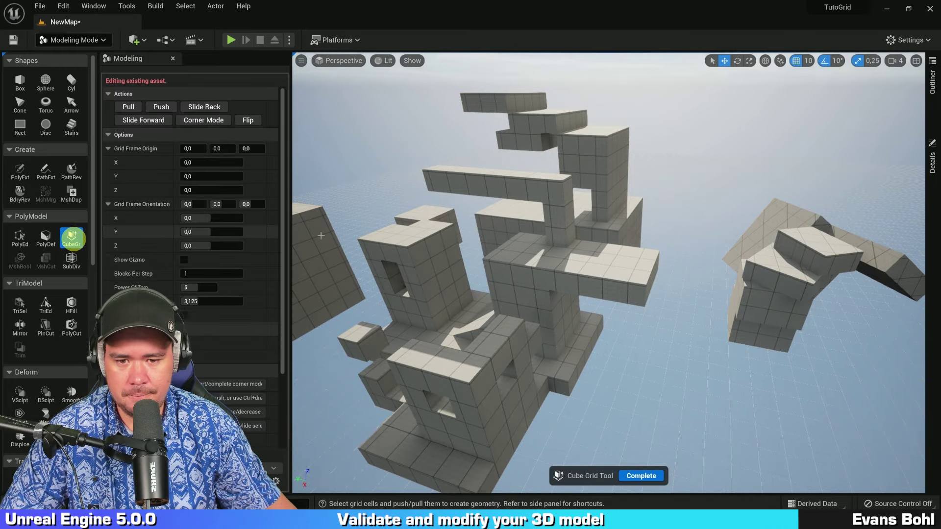
Push the two selected cells down through the gray platform, then select a cell on the large block.
{"action": "right_click_drag", "start_coordinate": [586, 237], "coordinate": [566, 267]}
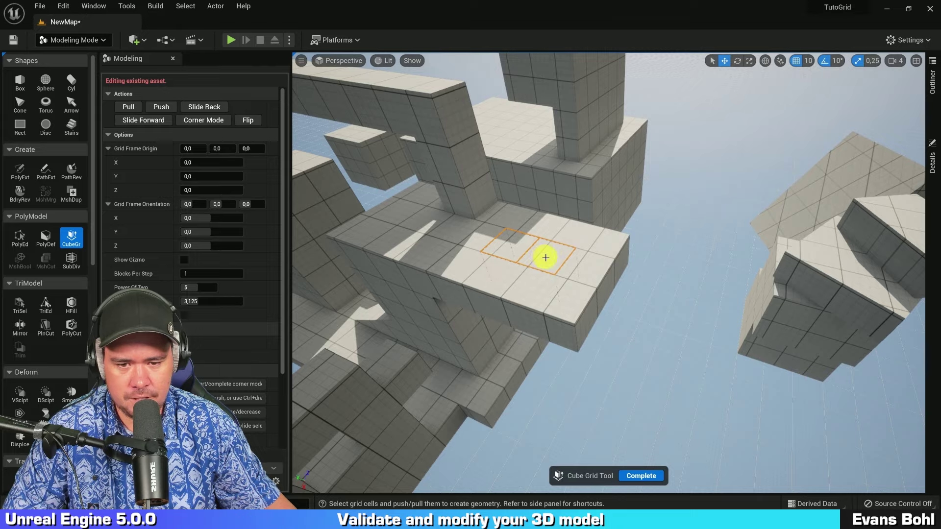
{"action": "key", "text": "q"}
{"action": "key", "text": "q"}
{"action": "key", "text": "q"}
{"action": "right_click_drag", "start_coordinate": [645, 260], "coordinate": [655, 229]}
{"action": "left_click", "coordinate": [504, 298]}
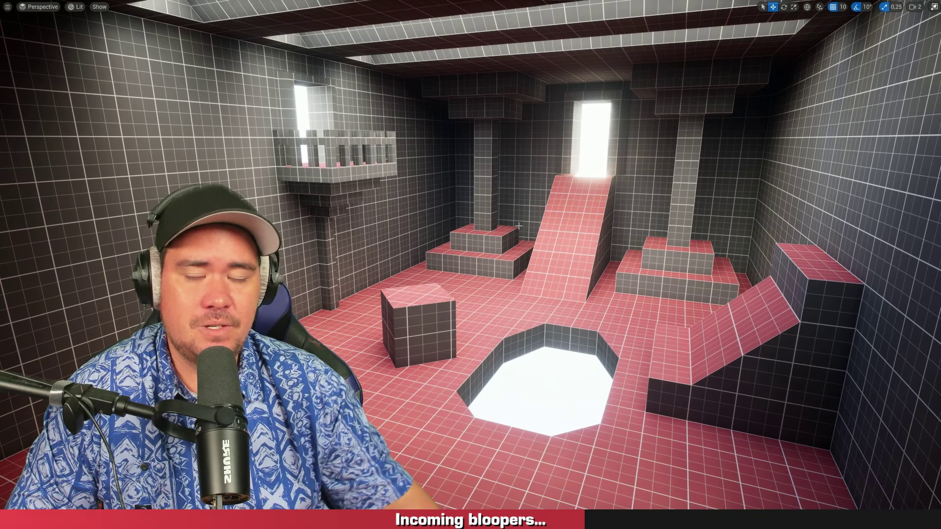
{"action": "right_click_drag", "start_coordinate": [505, 253], "coordinate": [511, 253]}
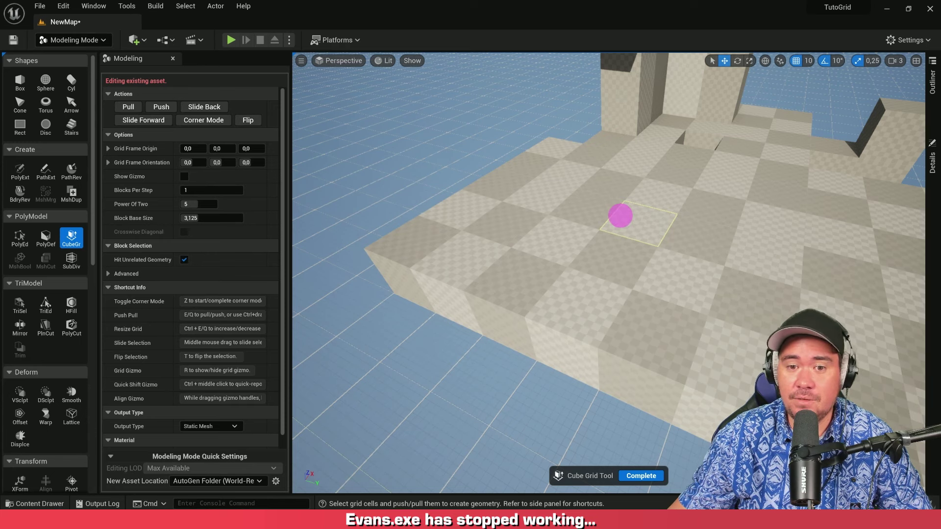
{"action": "key", "text": "d"}
{"action": "right_click_drag", "start_coordinate": [620, 215], "coordinate": [620, 216]}
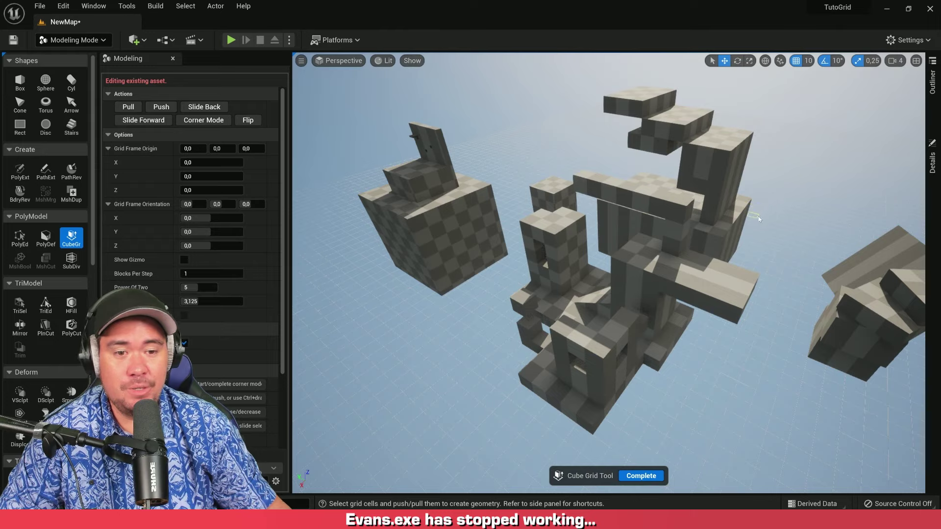
{"action": "right_click_drag", "start_coordinate": [741, 217], "coordinate": [759, 219]}
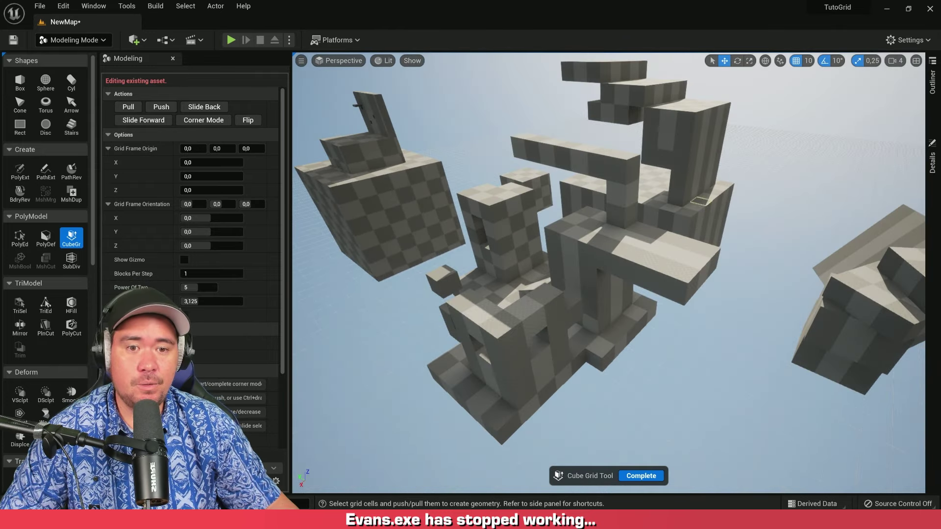
{"action": "right_click_drag", "start_coordinate": [688, 201], "coordinate": [689, 201]}
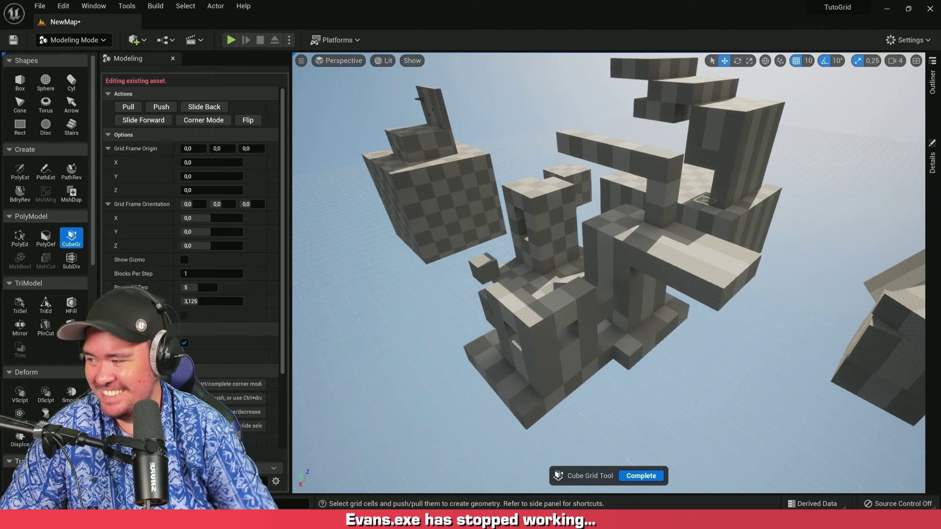